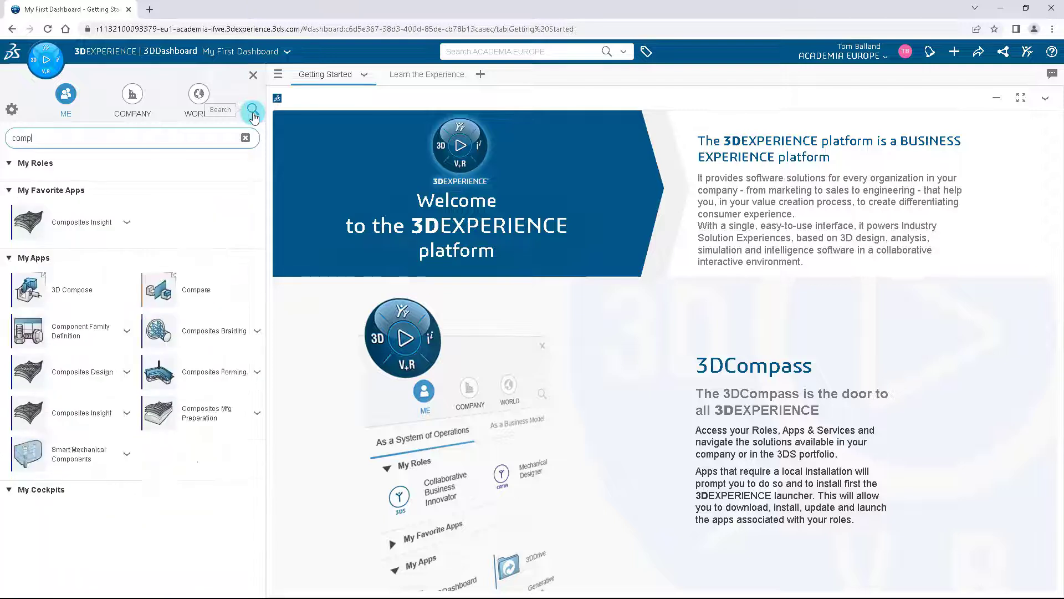
Step: Find and launch the Composites Design app, then dismiss the new 3D Part dialog without creating a part
text(esign)
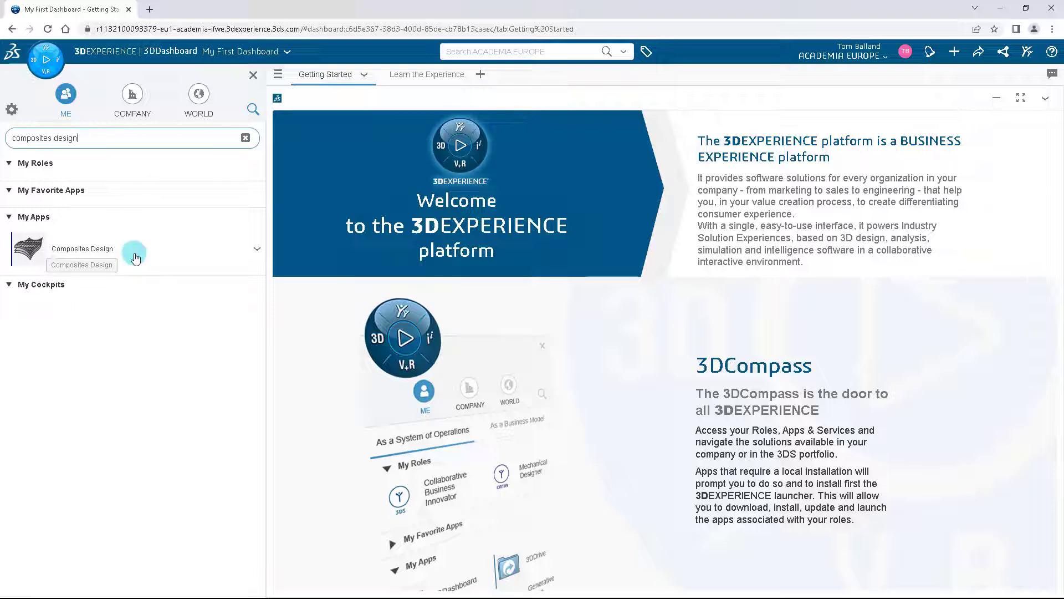
click(135, 256)
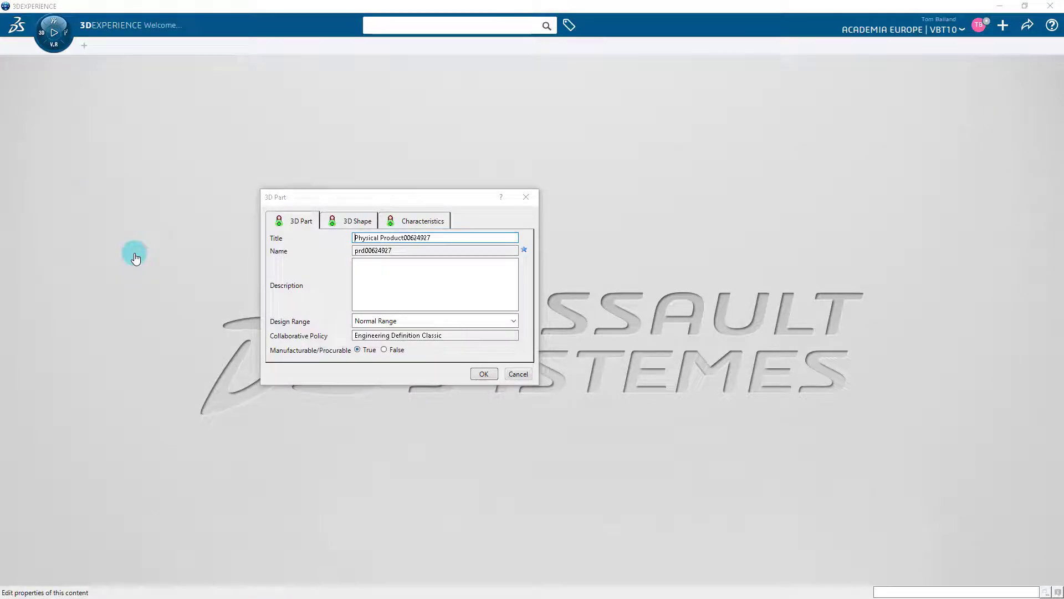
click(525, 198)
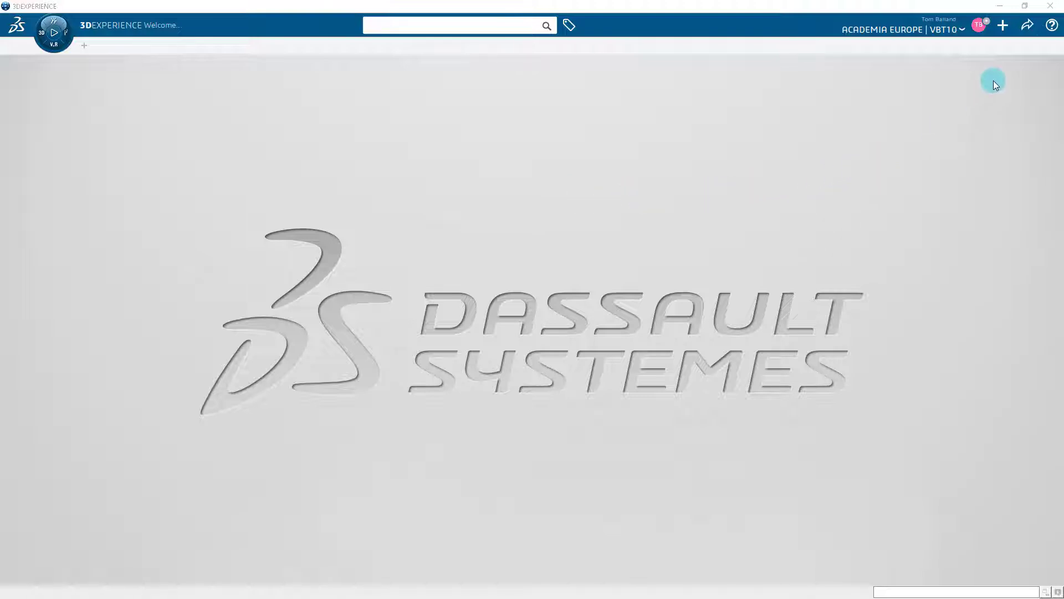
Step: Start an import of 3DXML with authoring from disk as new and clear the duplication string
click(1003, 26)
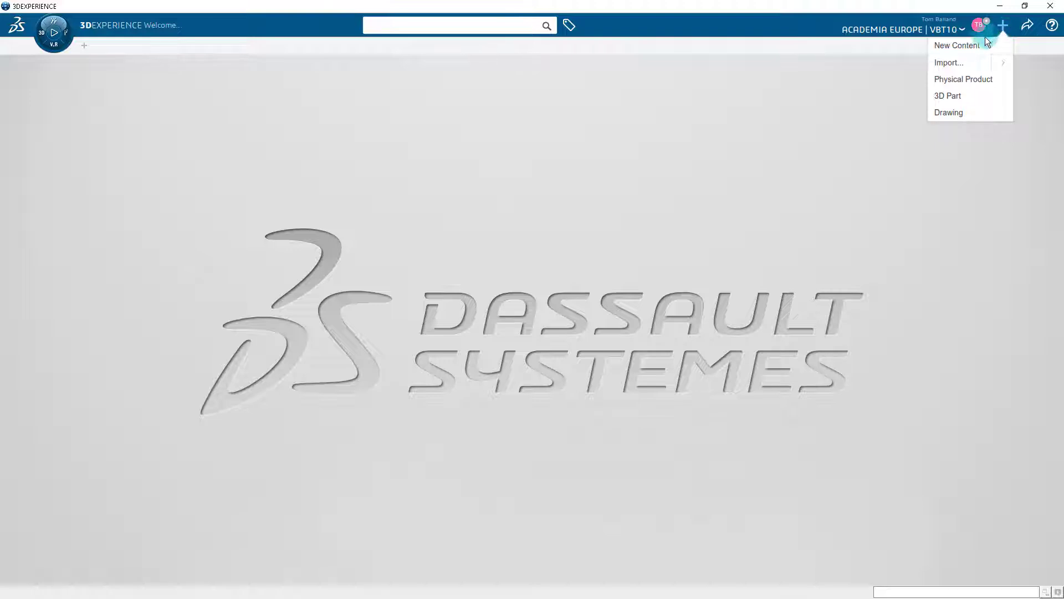
click(962, 66)
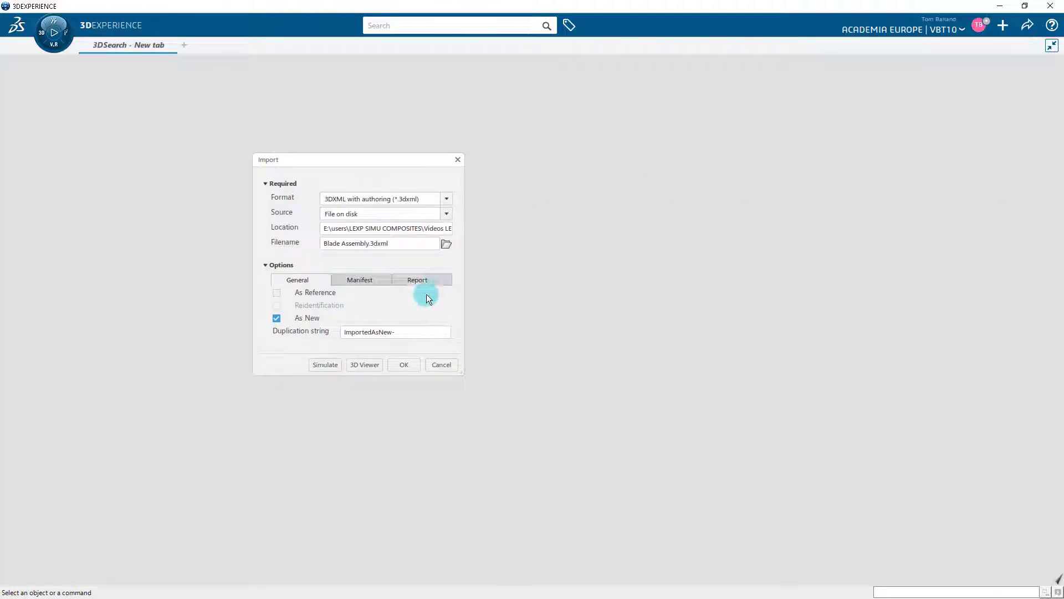
drag(410, 331, 338, 321)
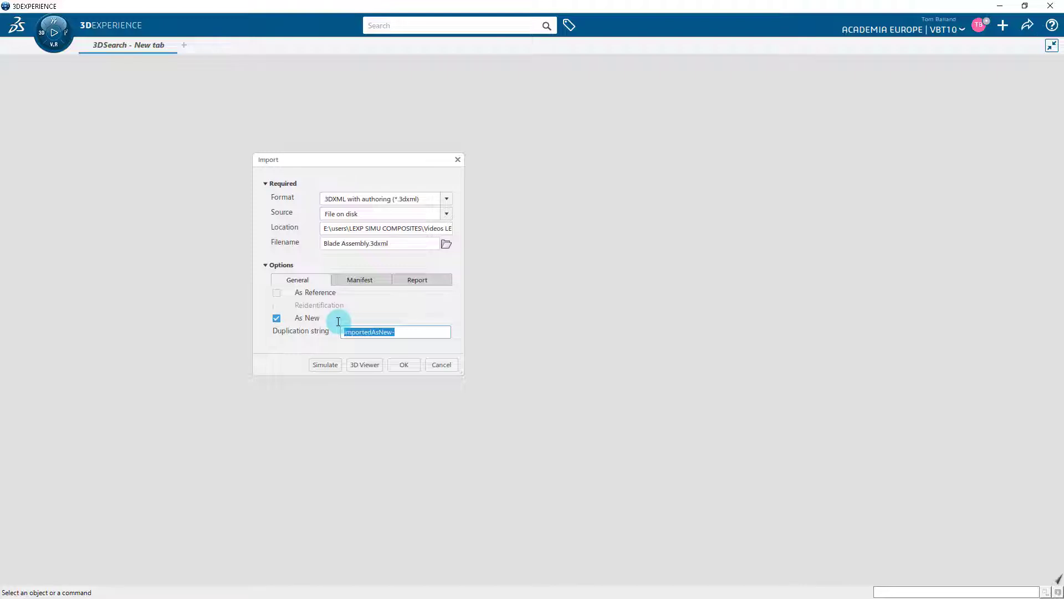
key(BackSpace)
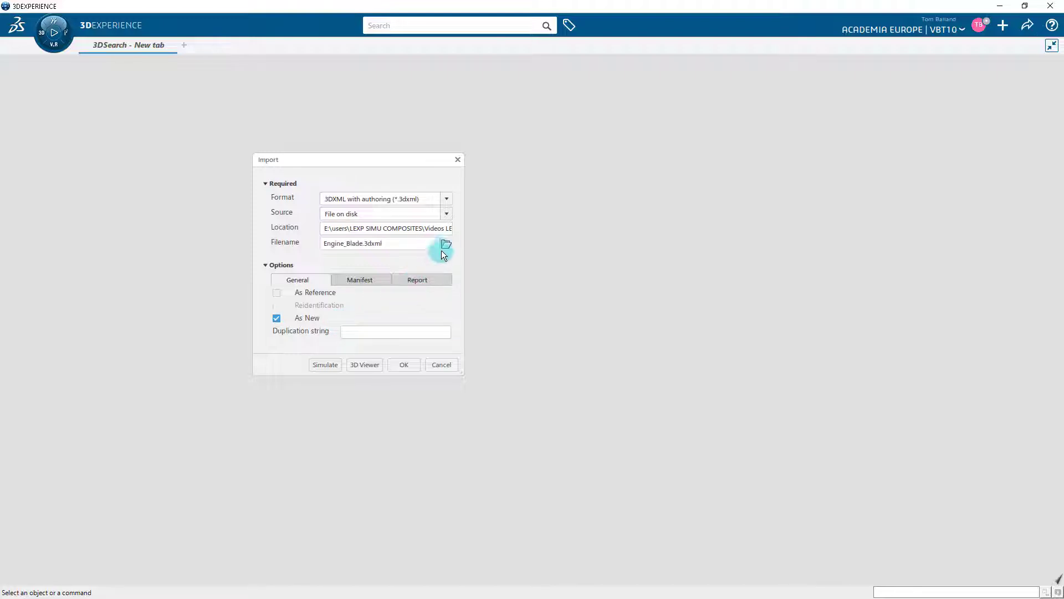
Step: Import Engine_Blade.3dxml from the 3D Model folder and dismiss the operation report
click(446, 244)
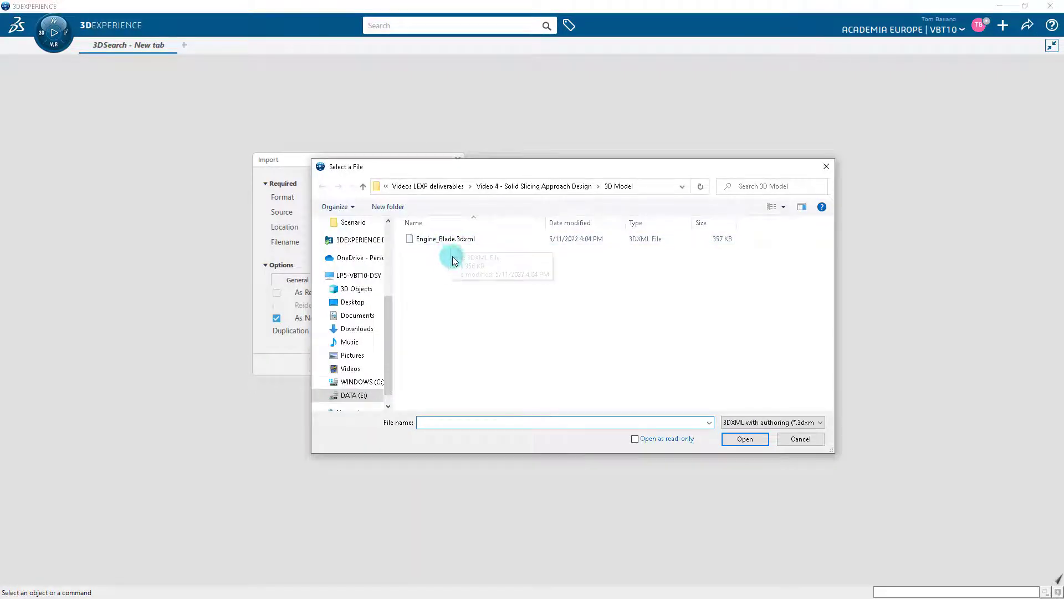
click(456, 244)
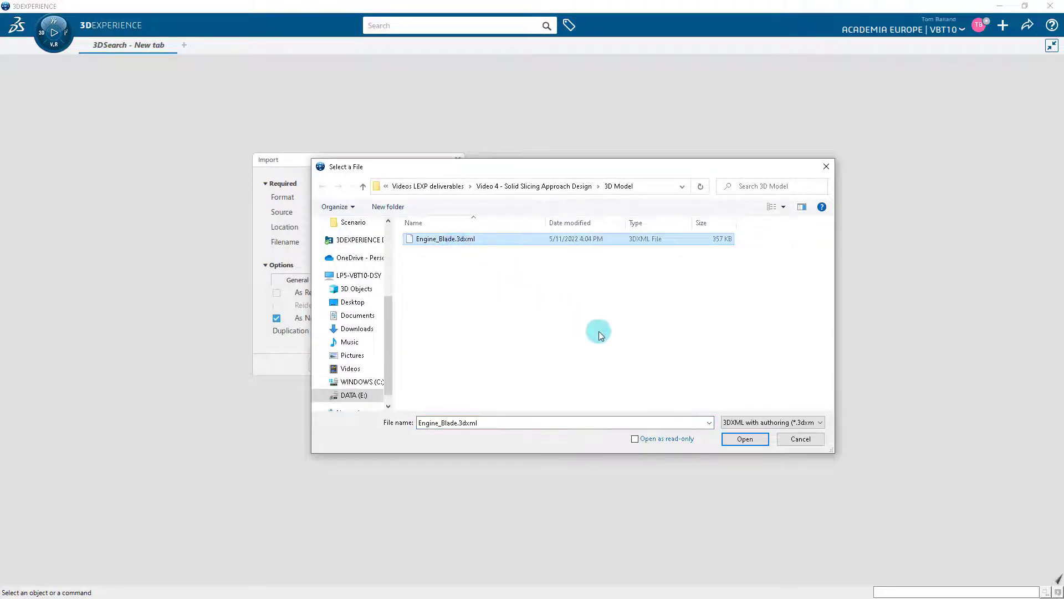
click(735, 441)
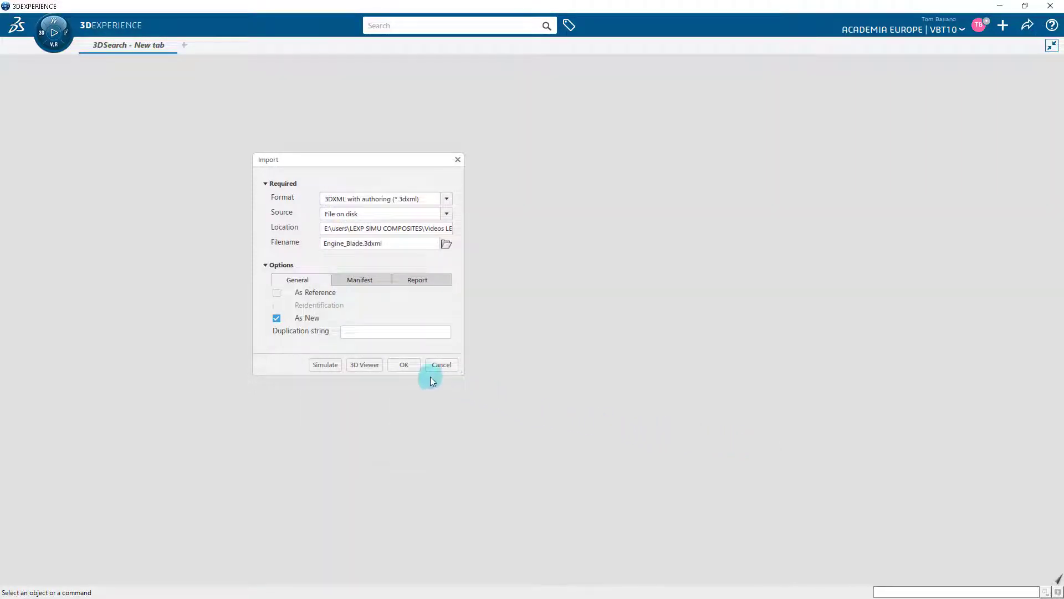
click(404, 365)
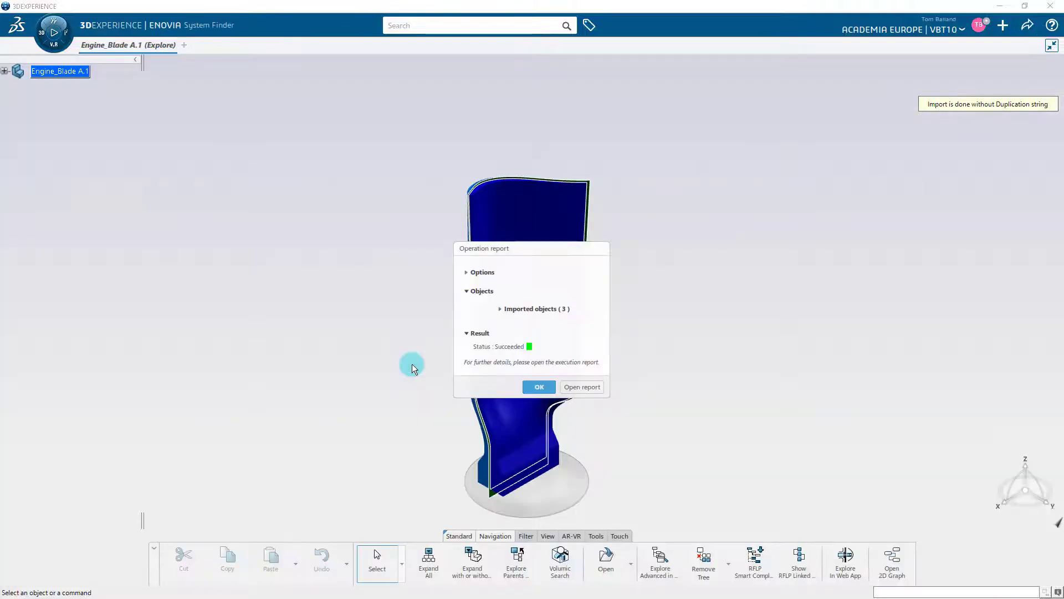
click(536, 387)
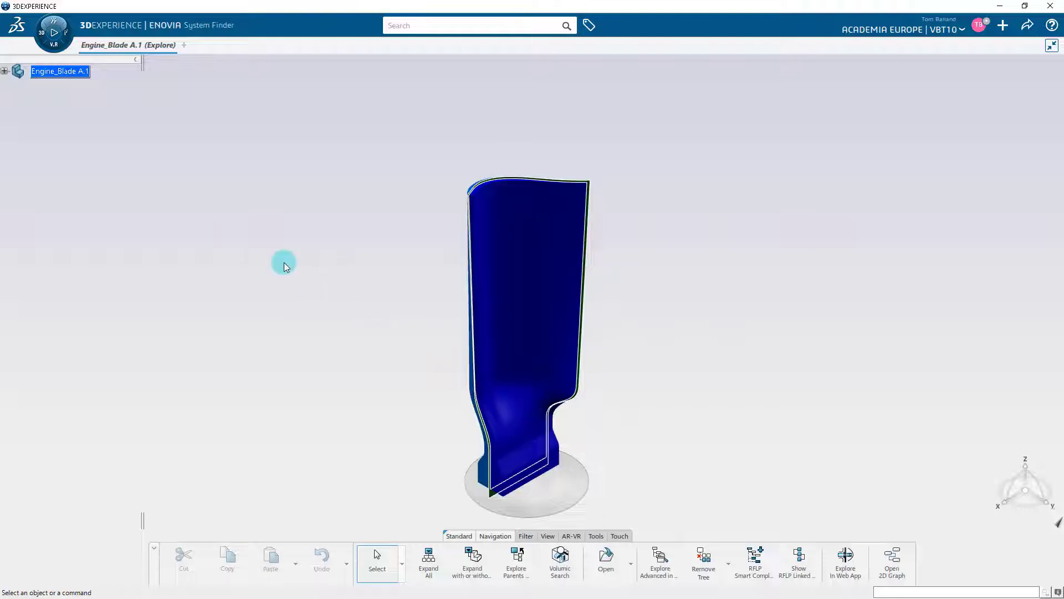
Step: Open the imported Engine_Blade A.1 for editing from its root node in the exploration tree
right_click(63, 75)
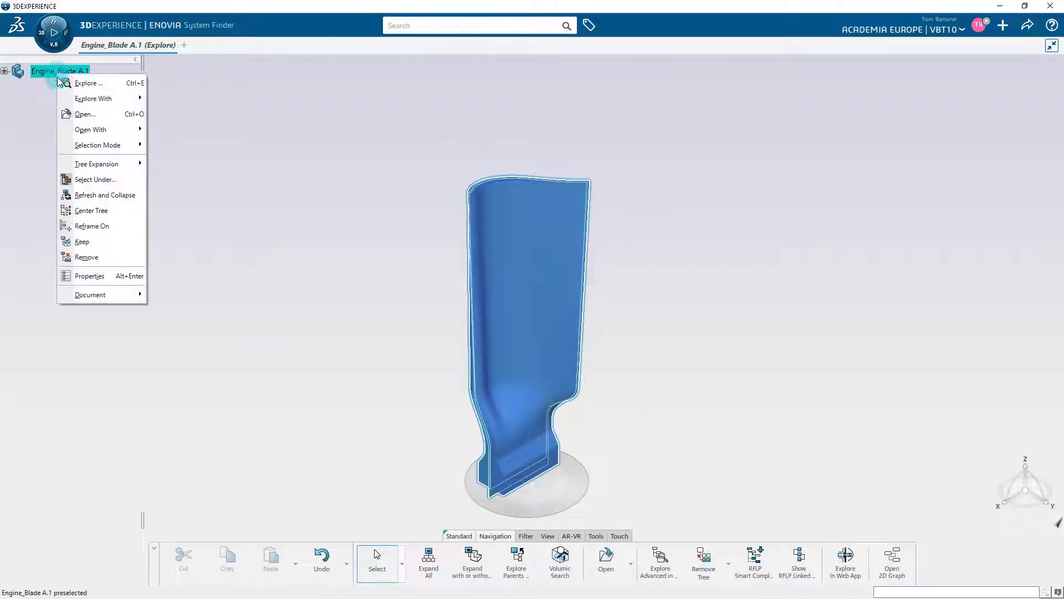
click(83, 114)
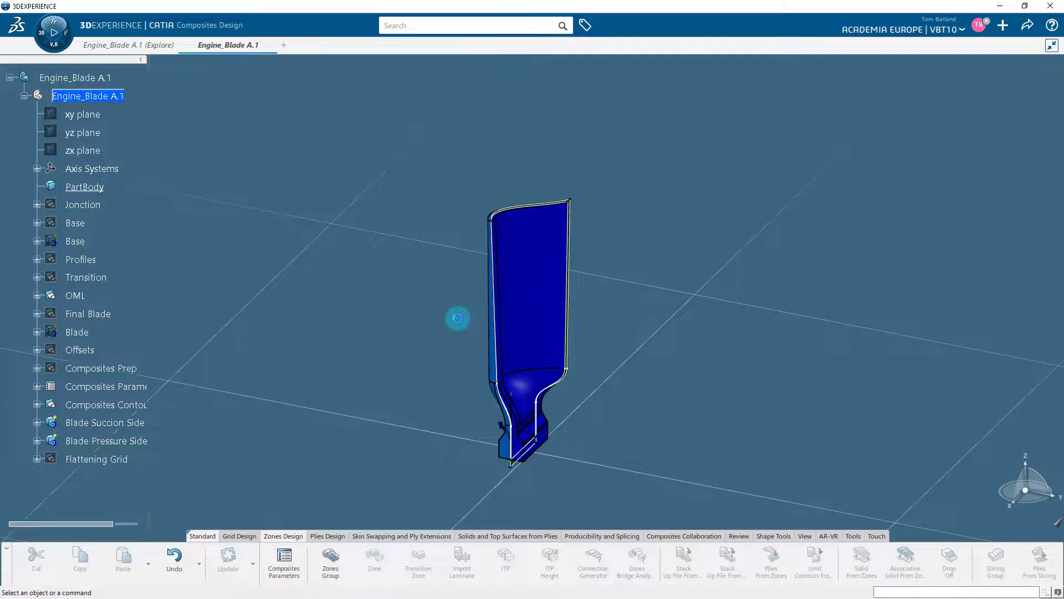
middle_drag(572, 437, 417, 421)
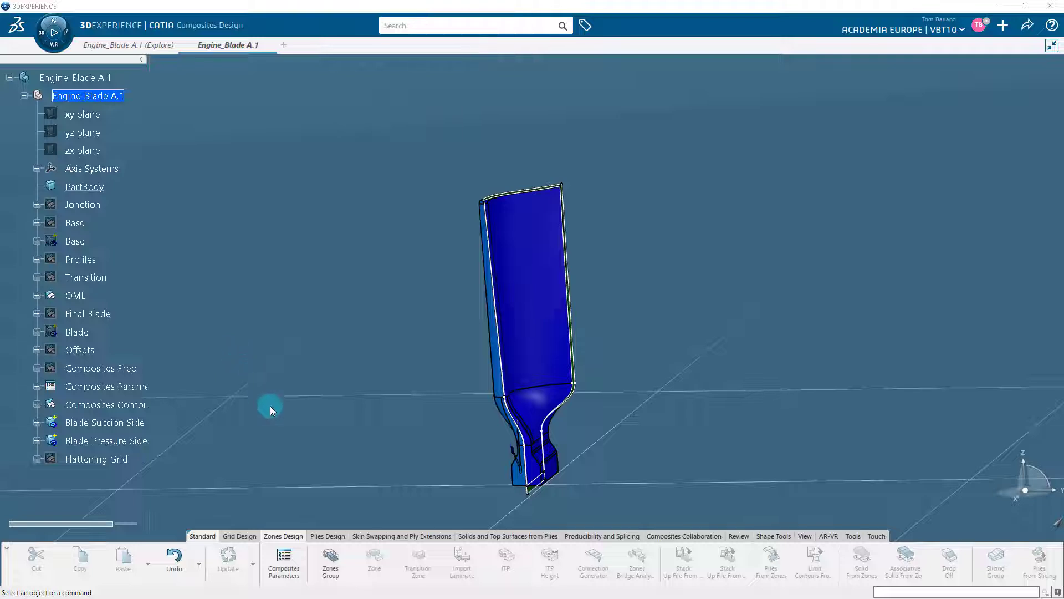
Step: Start a new zones group and assign the OML surface from the OML geometrical set as its reference surface
click(337, 558)
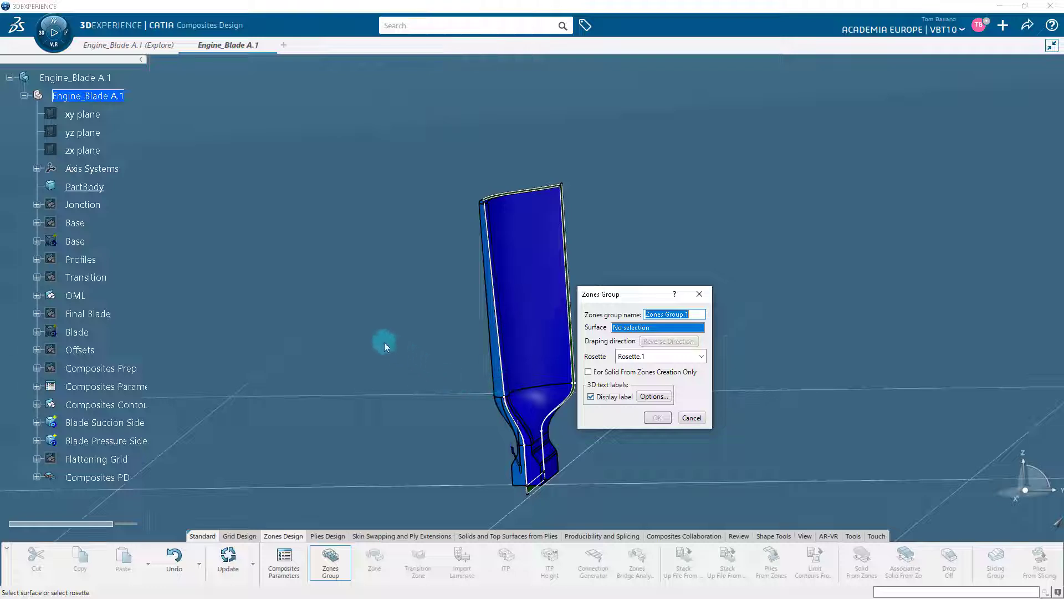
click(77, 295)
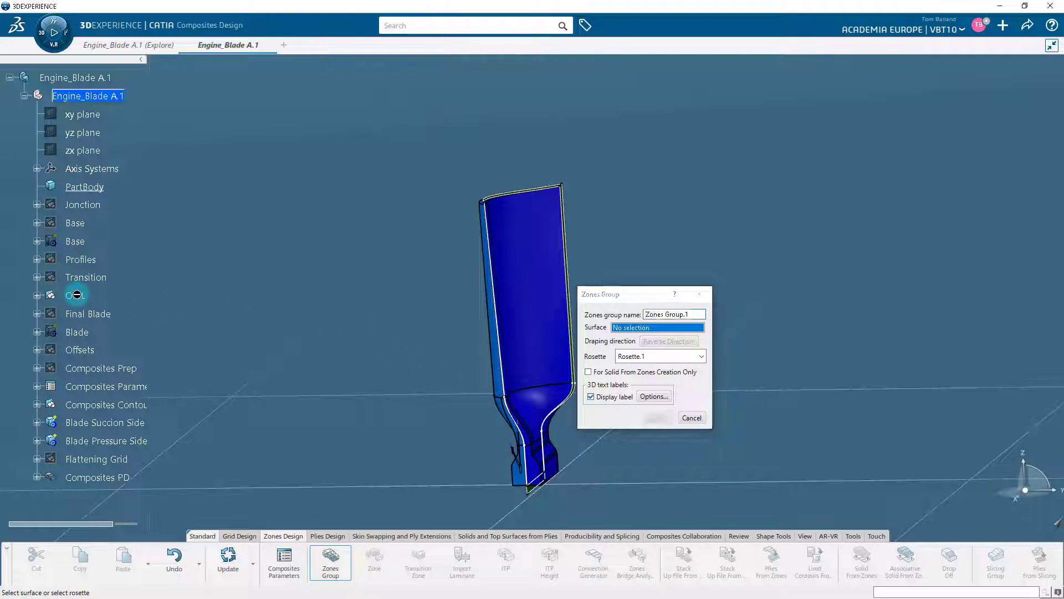
click(37, 295)
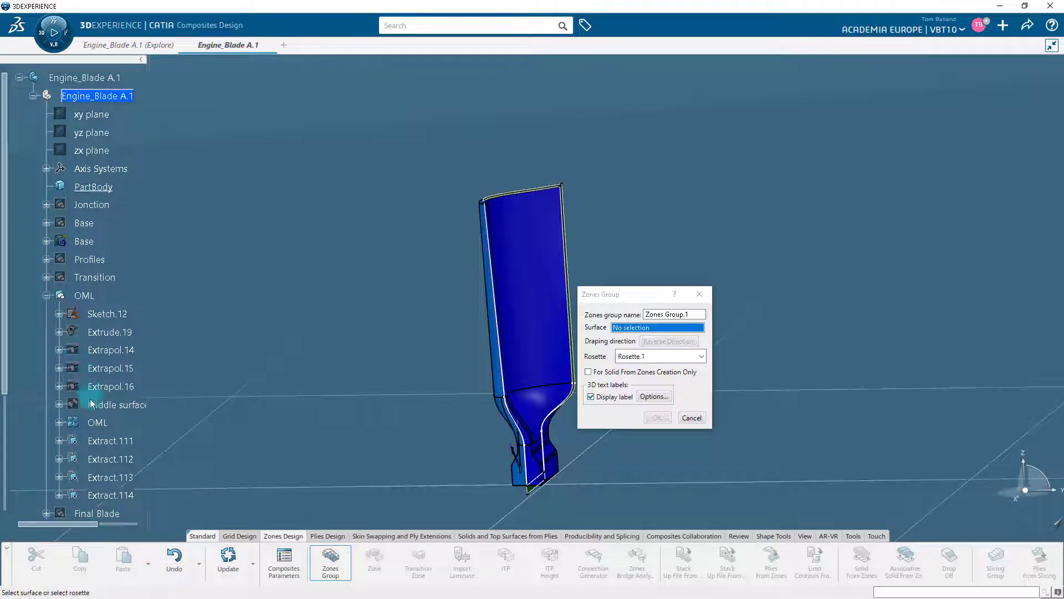
click(98, 423)
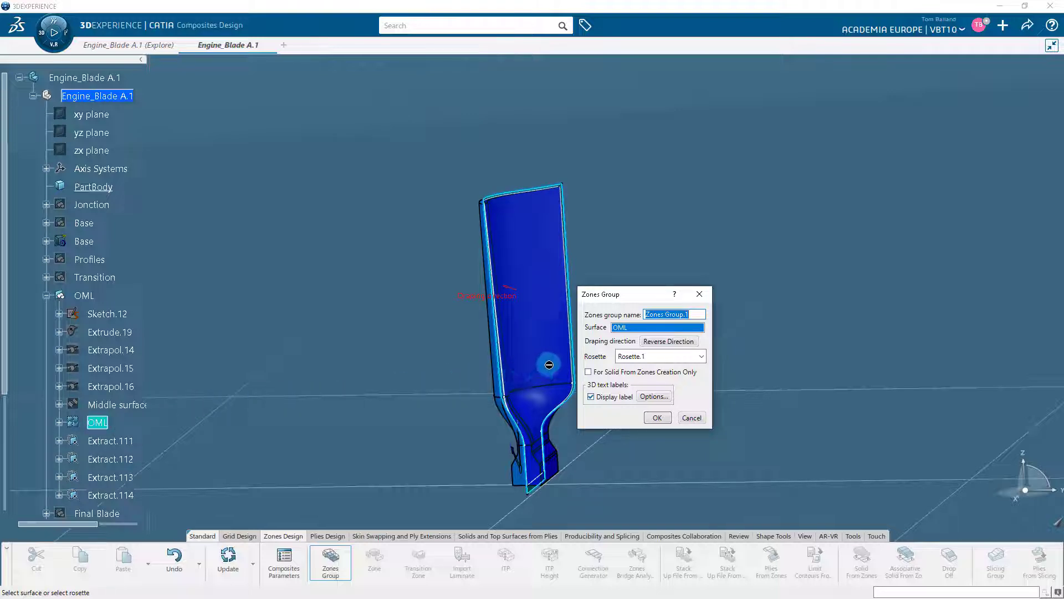
Step: Reverse the zones group's draping direction, select Rosette.1 as its rosette and create the group
middle_drag(423, 372, 377, 179)
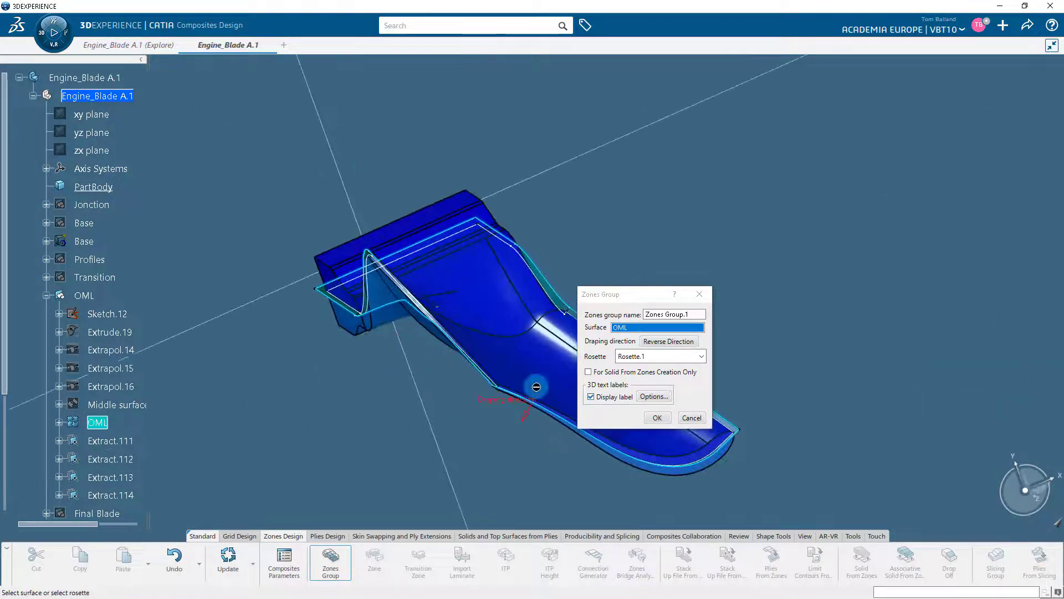
click(526, 414)
middle_drag(617, 235, 606, 261)
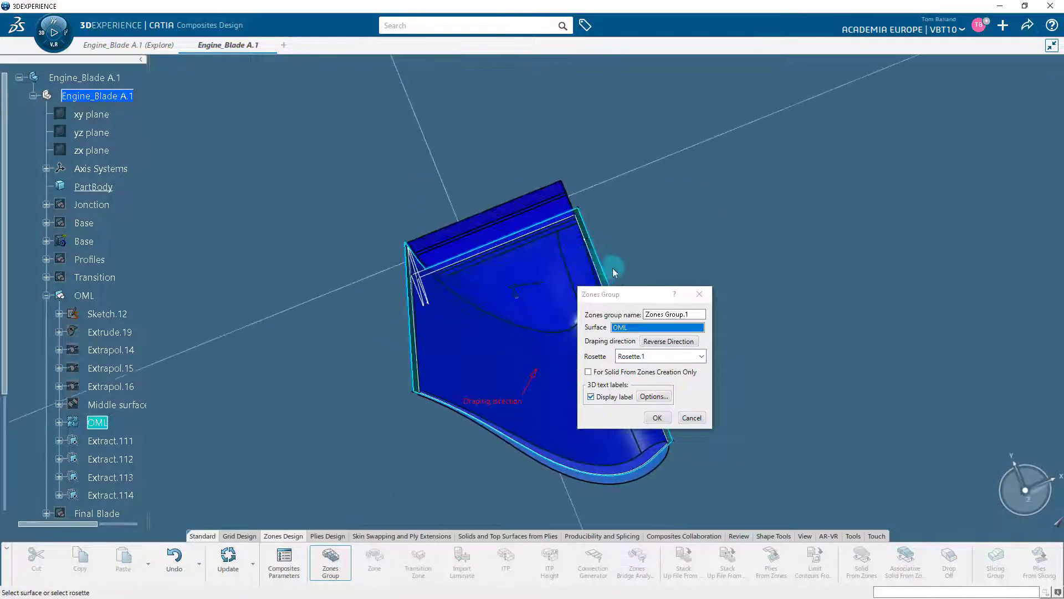
drag(630, 294, 702, 222)
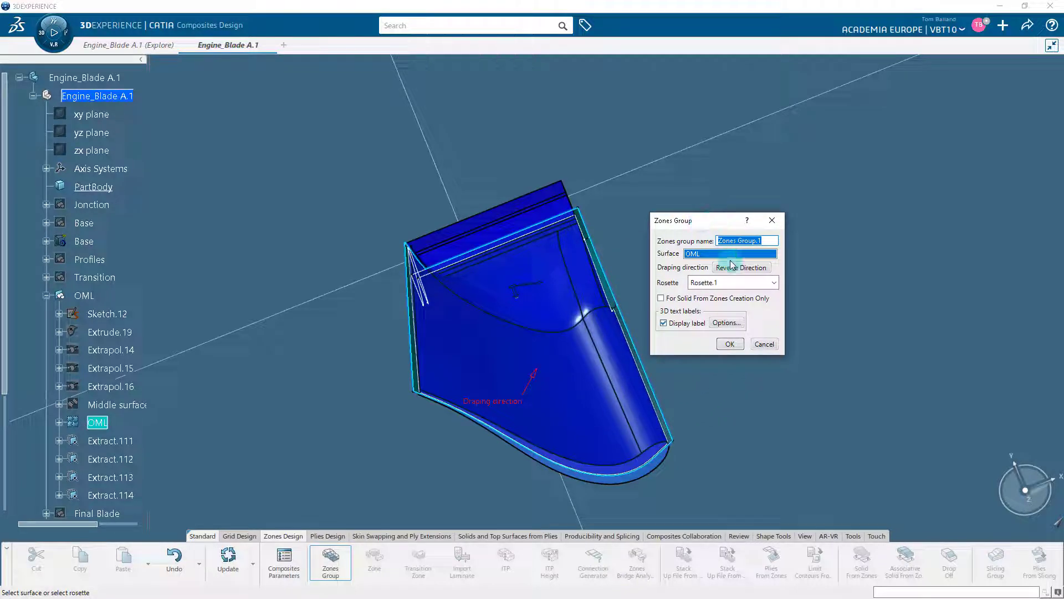
click(774, 283)
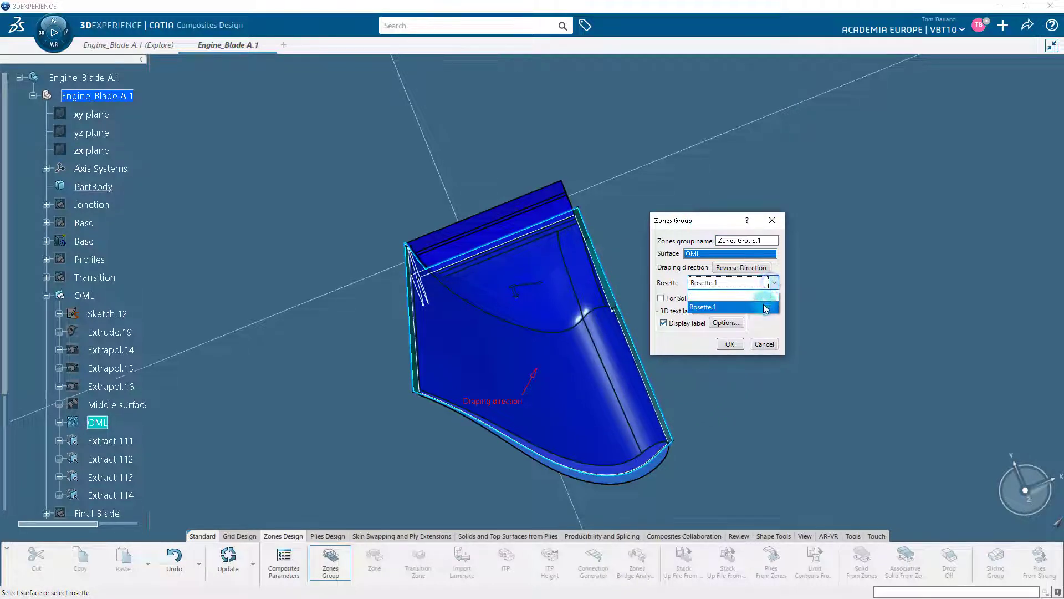
click(764, 306)
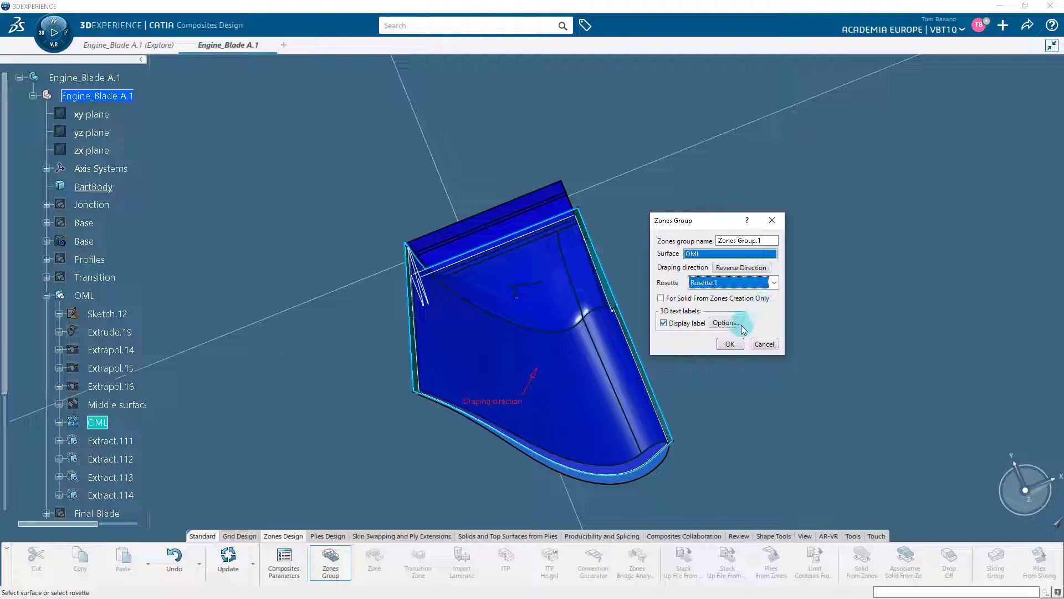
click(729, 344)
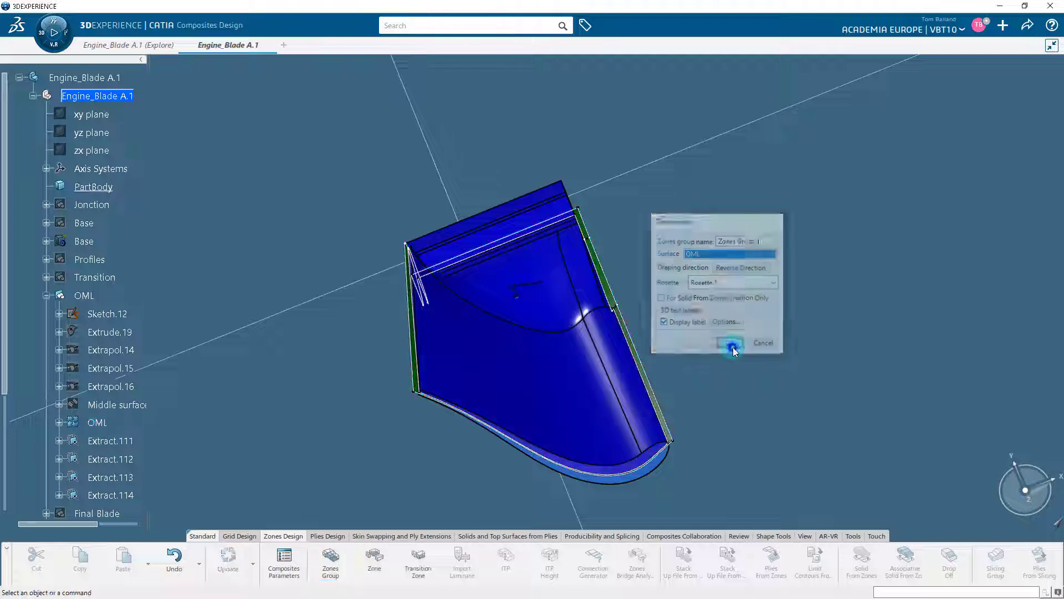
Step: Collapse the OML set and check the new zones group under Composites PD in the specification tree
middle_drag(680, 333, 643, 366)
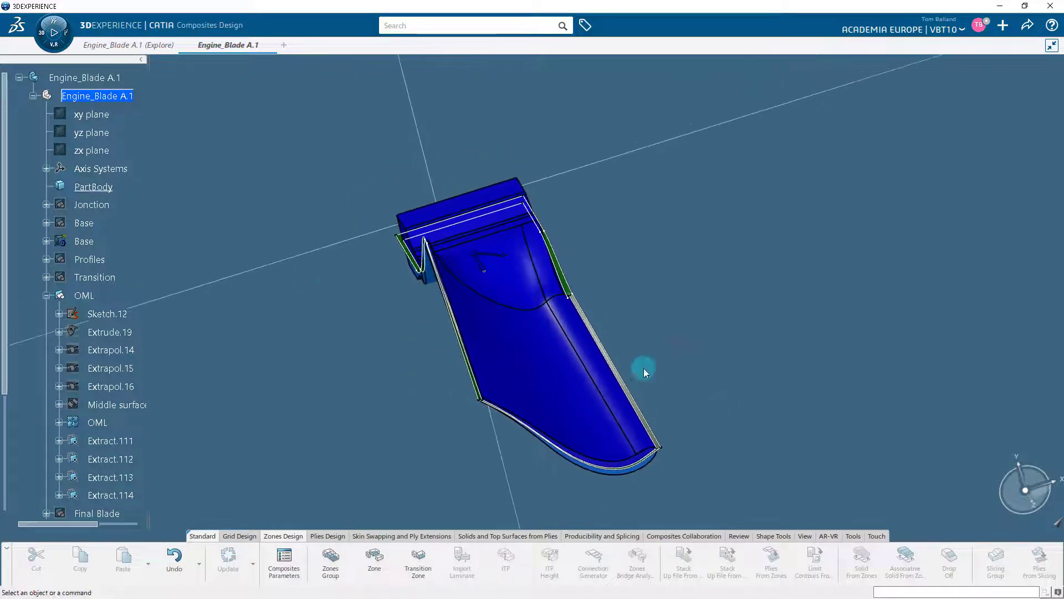
click(47, 296)
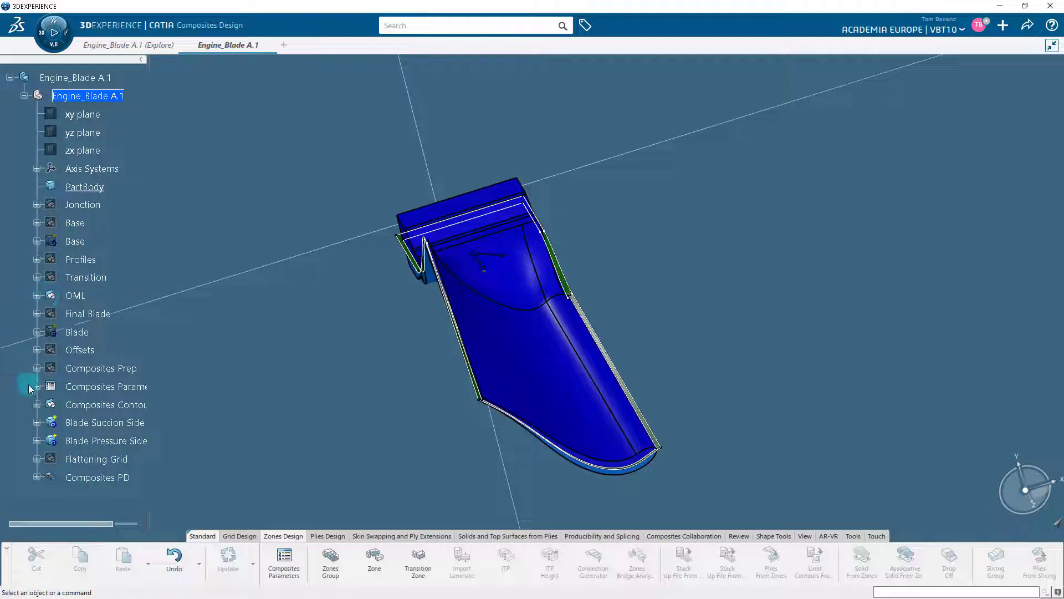
click(36, 477)
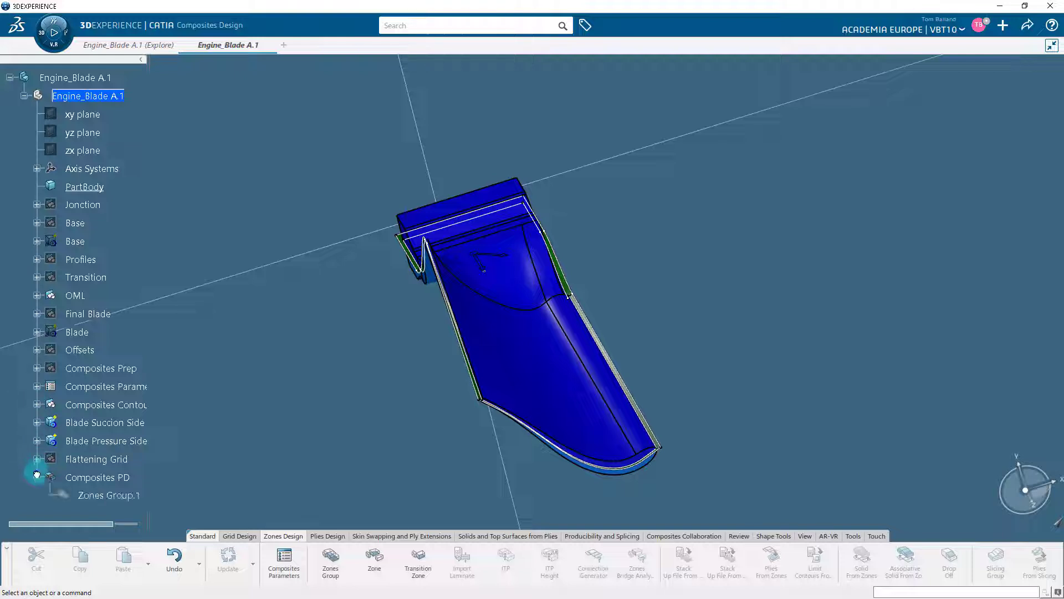
click(75, 495)
click(37, 477)
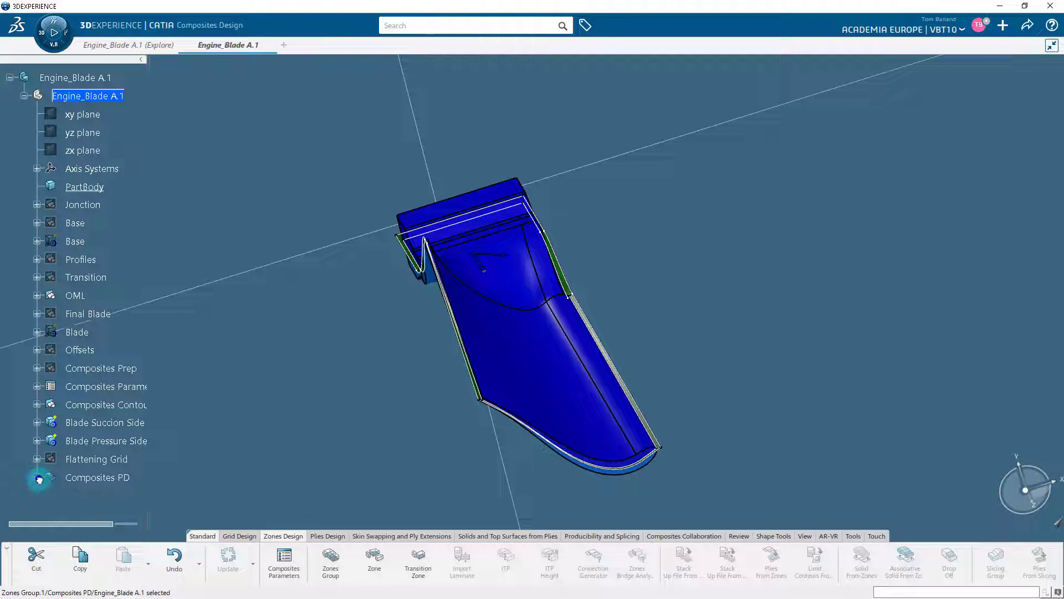
click(353, 292)
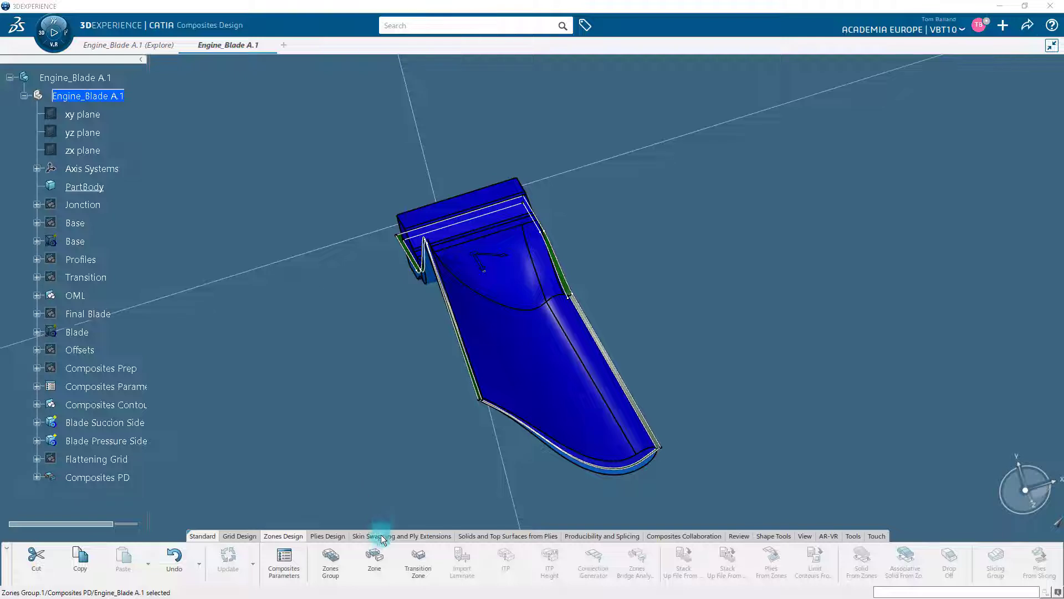
Step: Start a new zone in Zones Group.1 and add Extract.101, Extract.100 and Extract.99 along the blade's upper edge to its contour
click(380, 562)
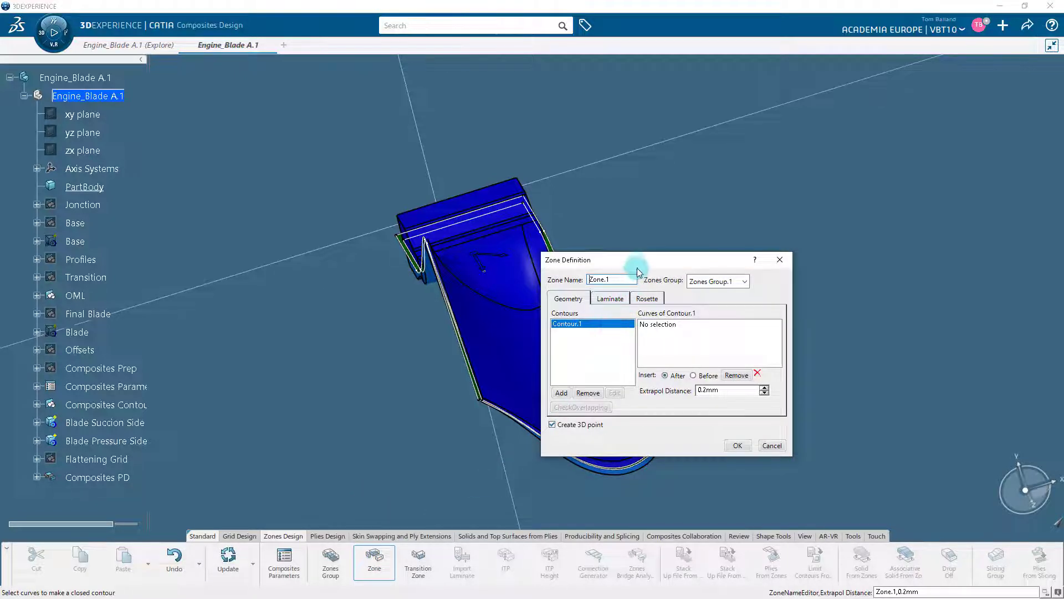
drag(641, 260, 721, 159)
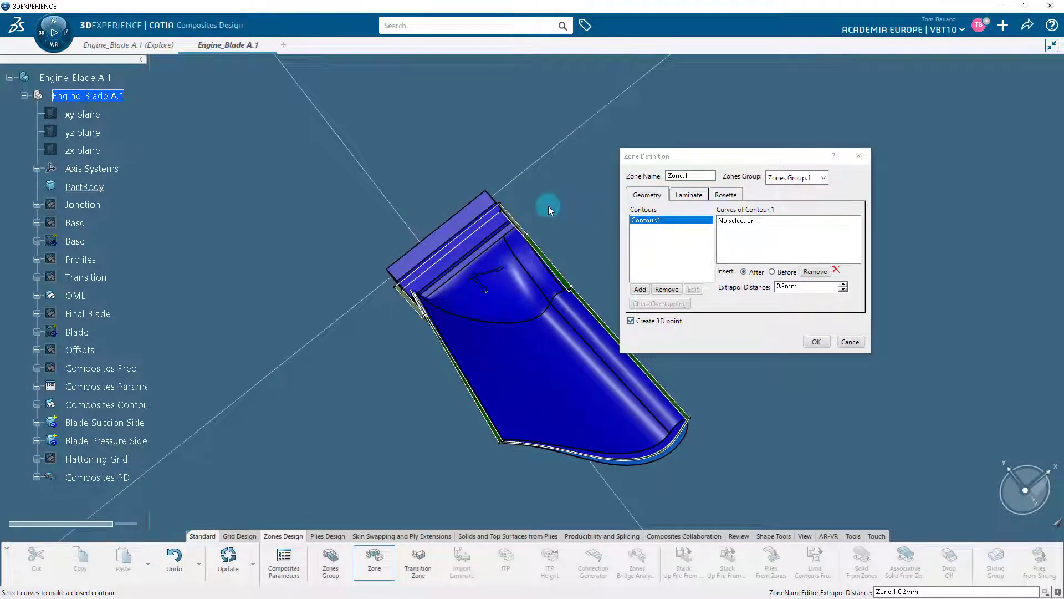
mouse_move(393, 183)
middle_down()
mouse_move(308, 315)
mouse_move(444, 428)
mouse_move(553, 433)
mouse_move(658, 397)
mouse_move(349, 257)
mouse_move(261, 178)
mouse_move(261, 165)
middle_up()
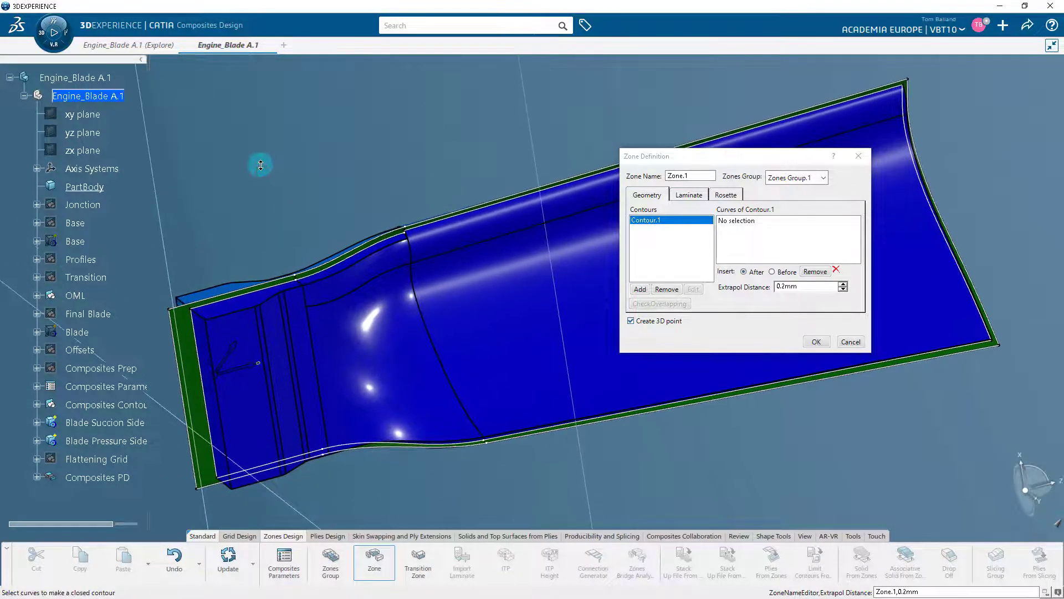
click(747, 221)
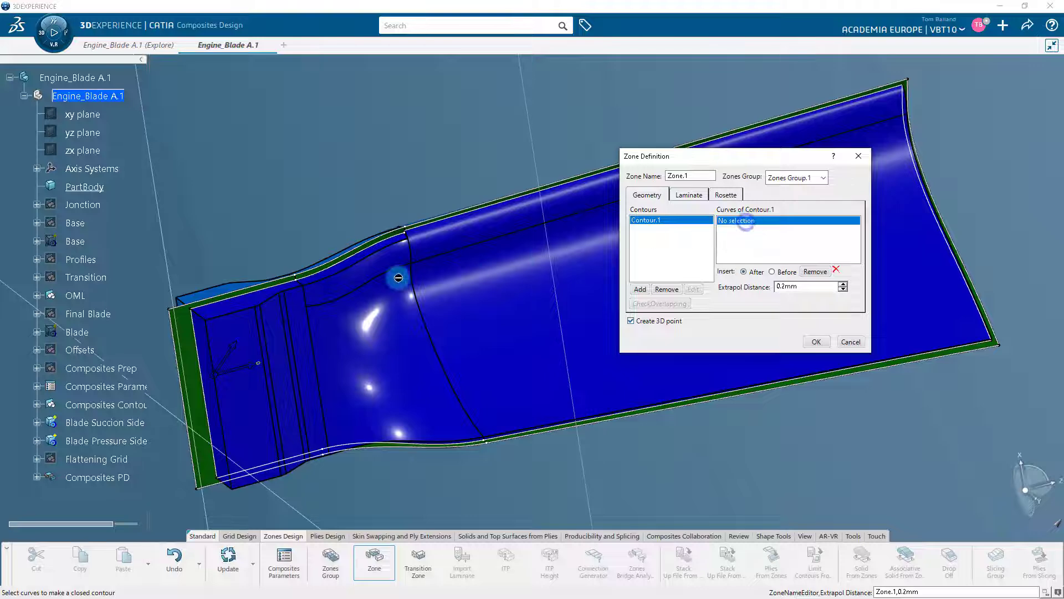
click(275, 288)
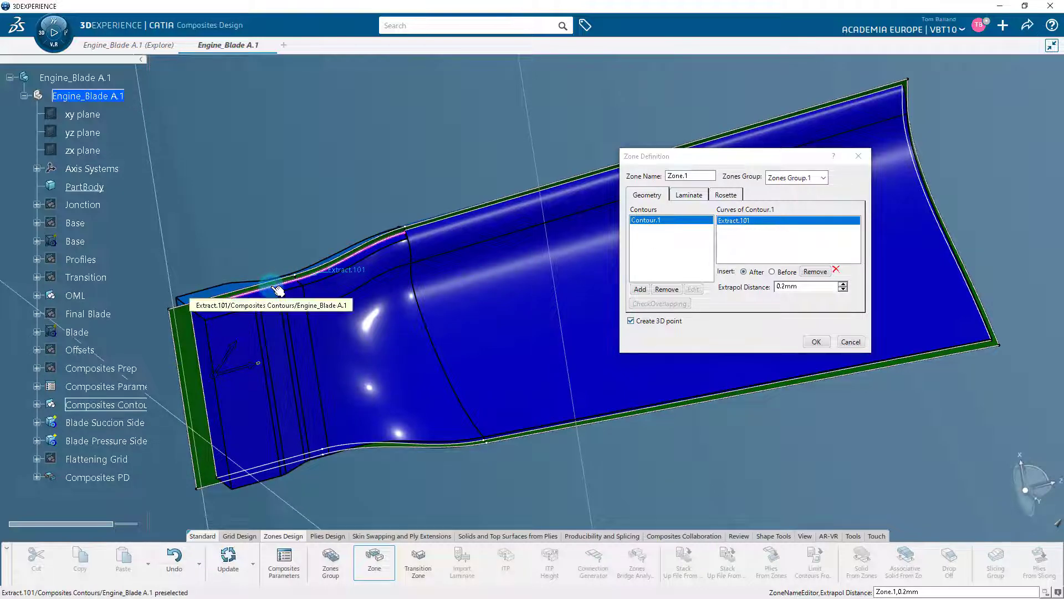
middle_drag(492, 178, 417, 295)
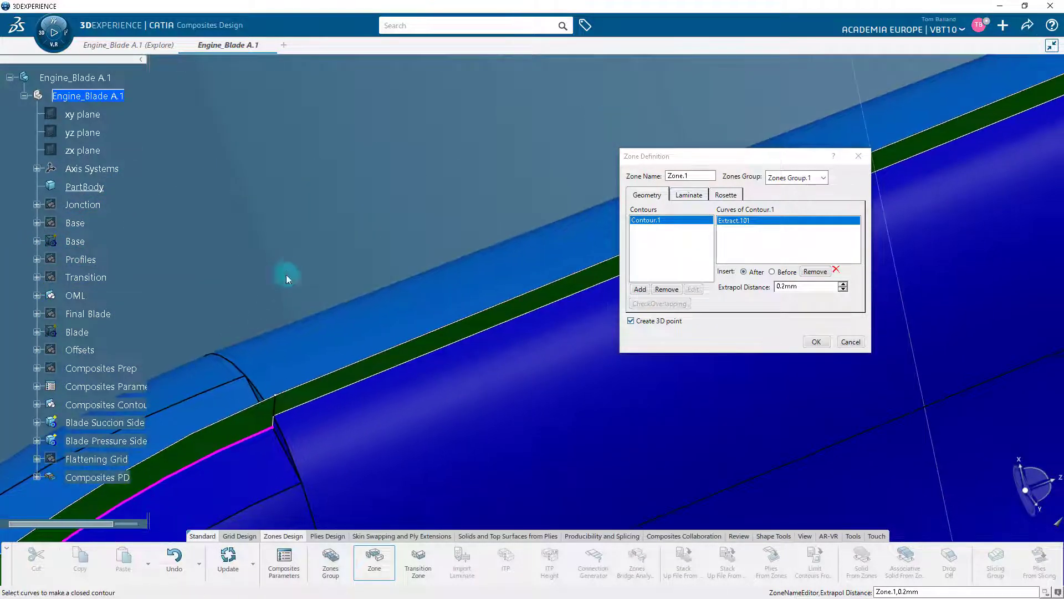
click(276, 423)
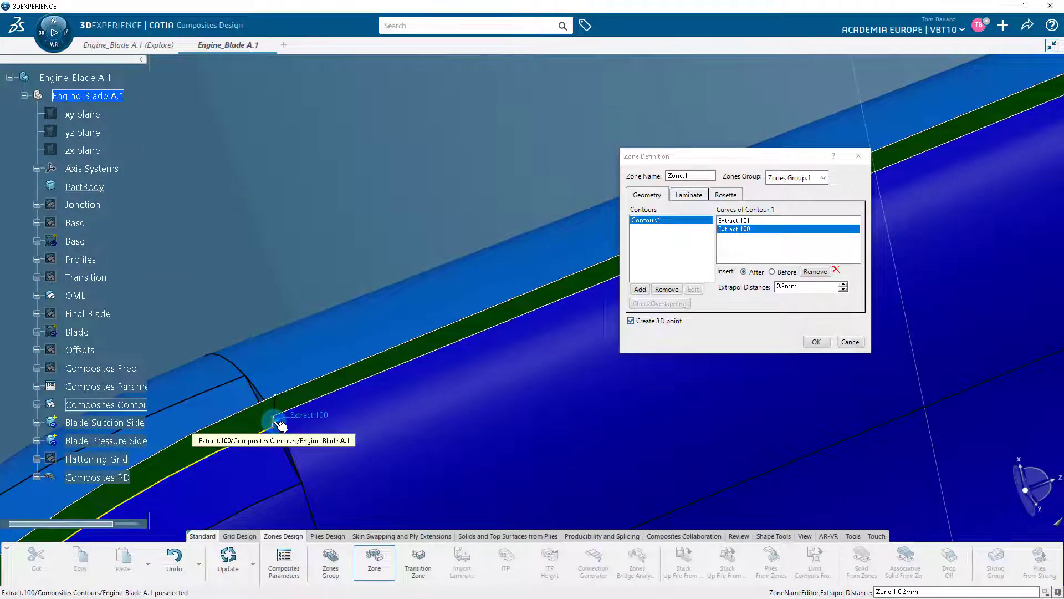
click(337, 397)
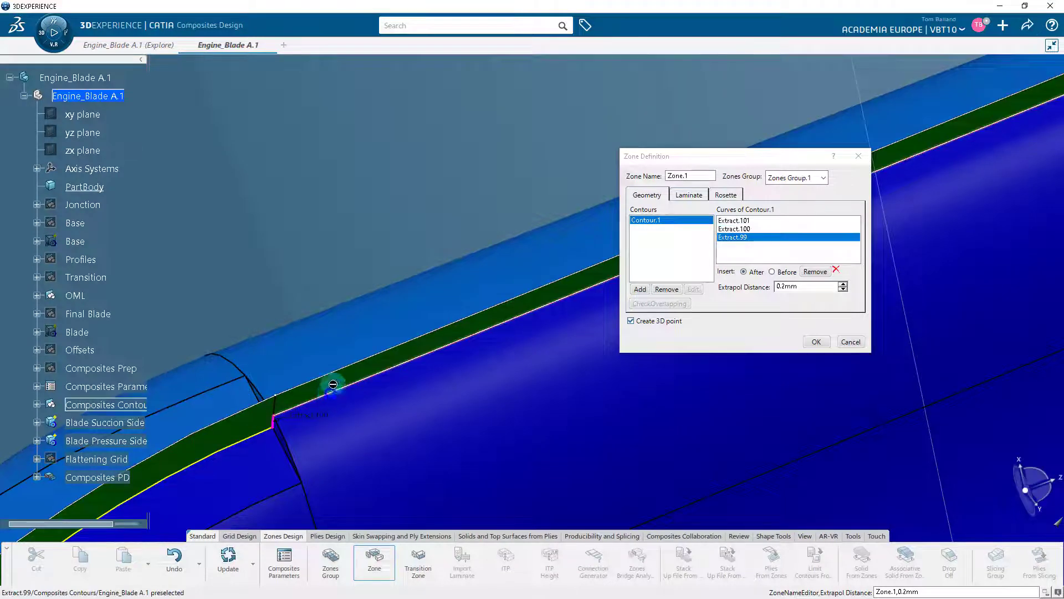
Step: Close the zone contour with Extract.98 at the blade tip, Extract.97 along the lower edge and Extract.102 at the root
middle_drag(358, 268, 361, 340)
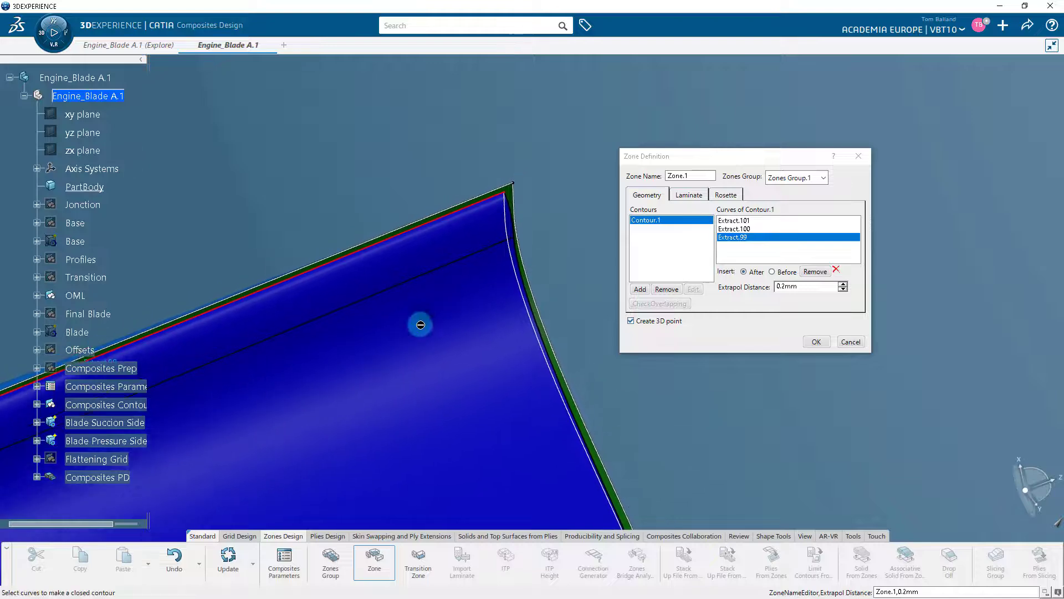
click(534, 311)
middle_drag(664, 428, 765, 413)
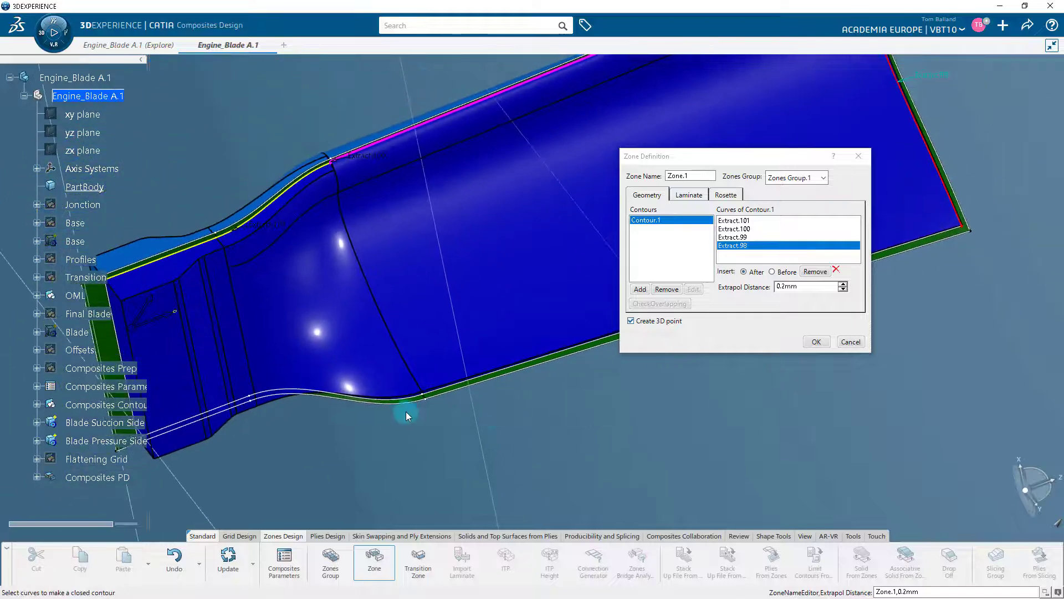
click(431, 396)
middle_drag(431, 397, 301, 393)
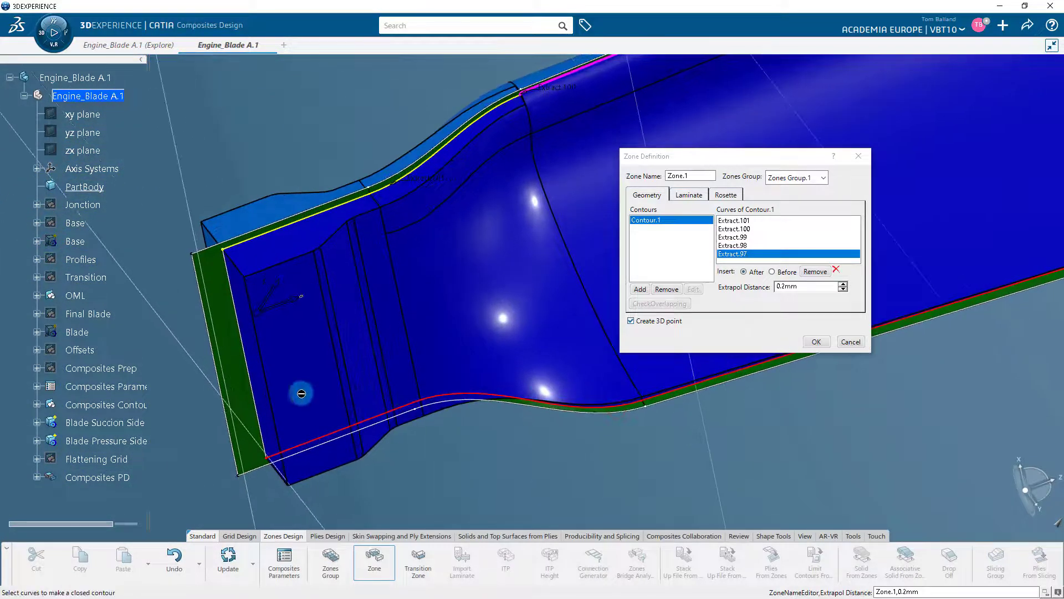
click(250, 360)
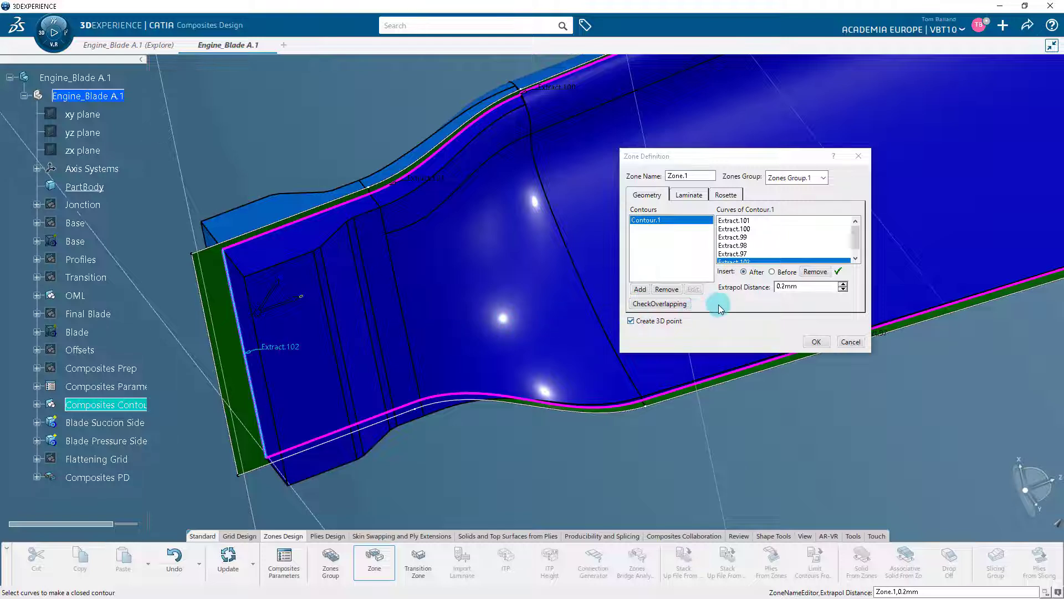
Step: Assign laminate TL.1 to the zone, check its rosette and contour definition, and create the zone
click(690, 197)
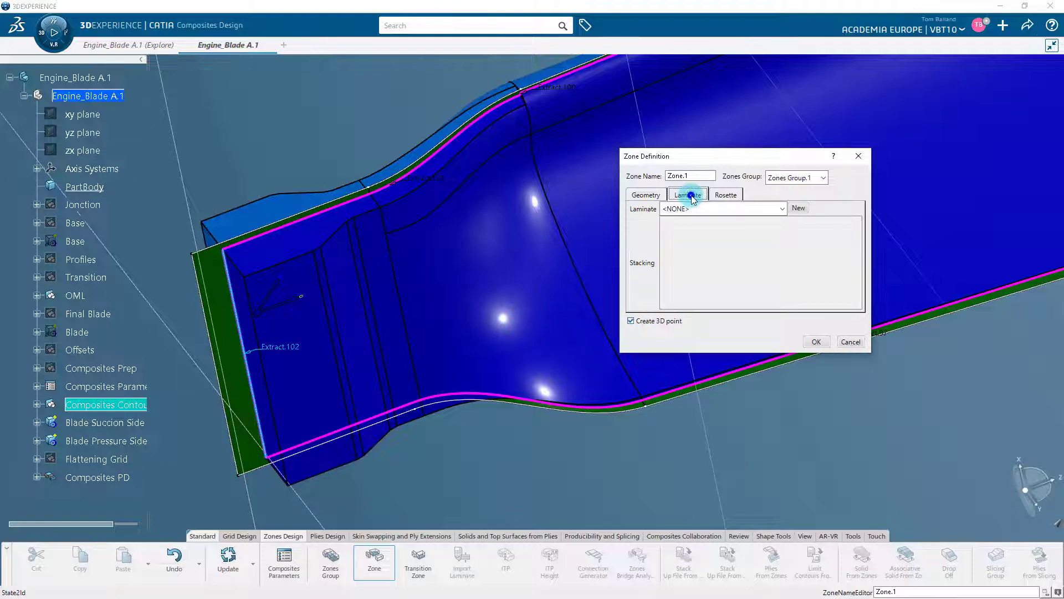
click(780, 211)
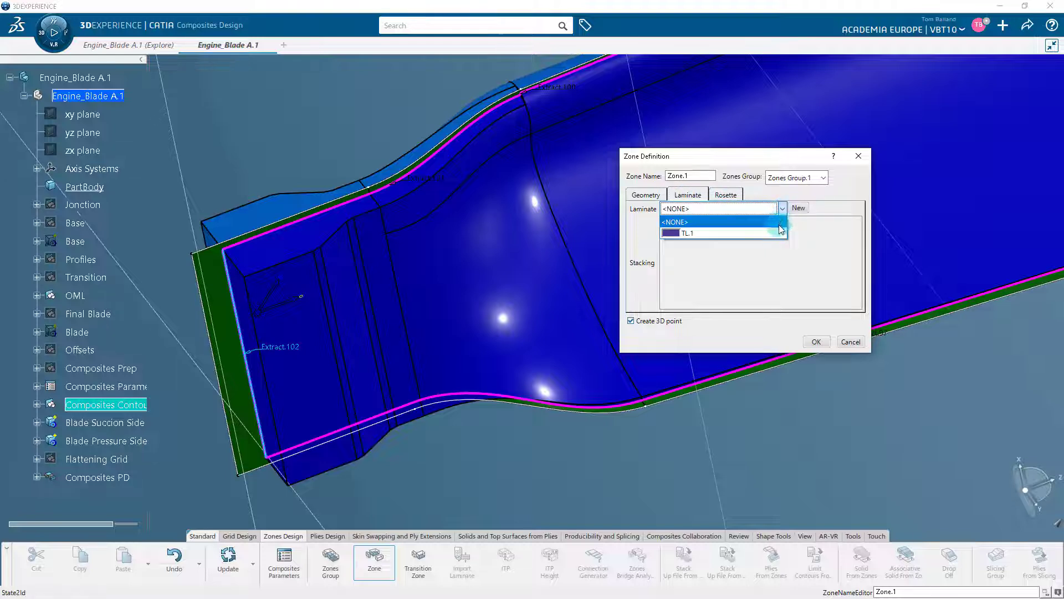
click(778, 233)
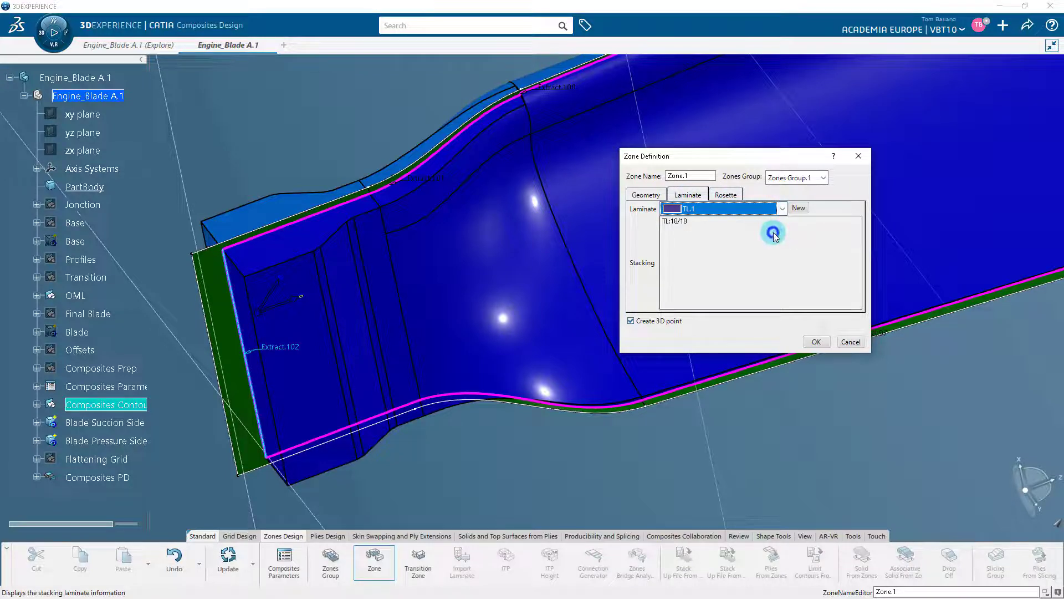
click(726, 195)
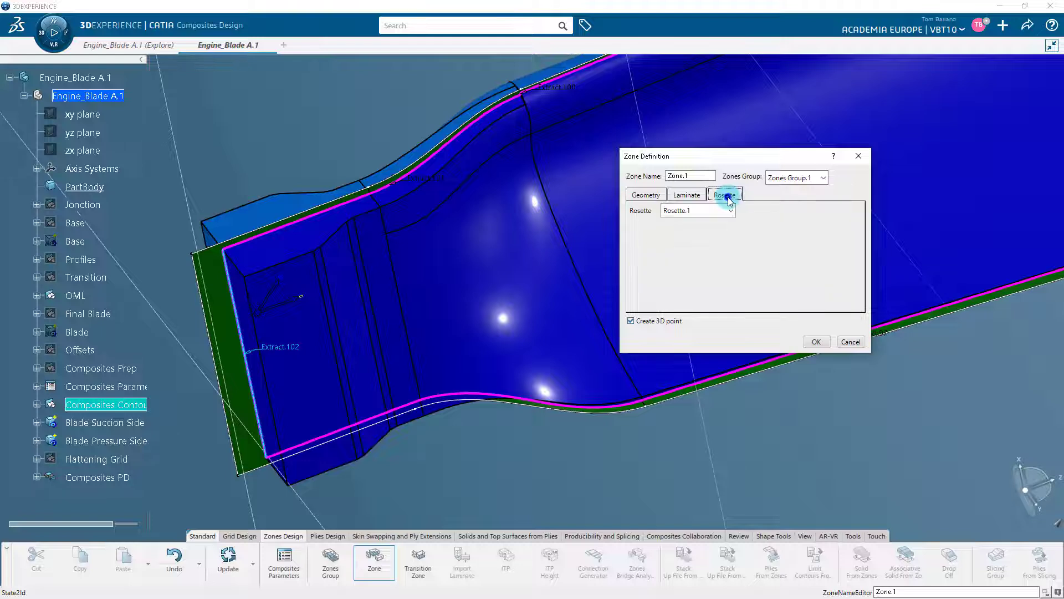
click(646, 195)
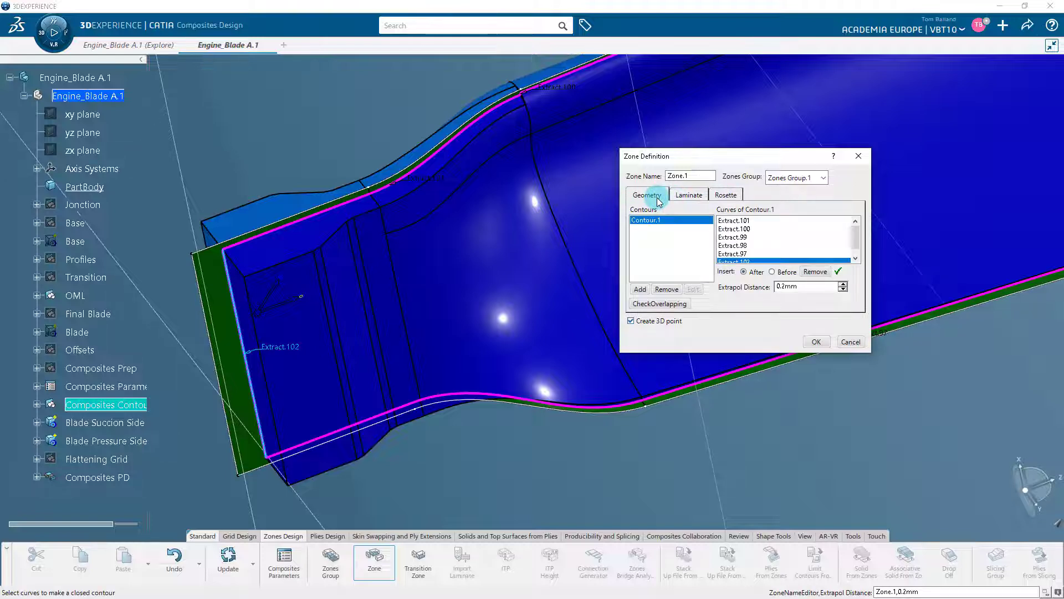
click(814, 341)
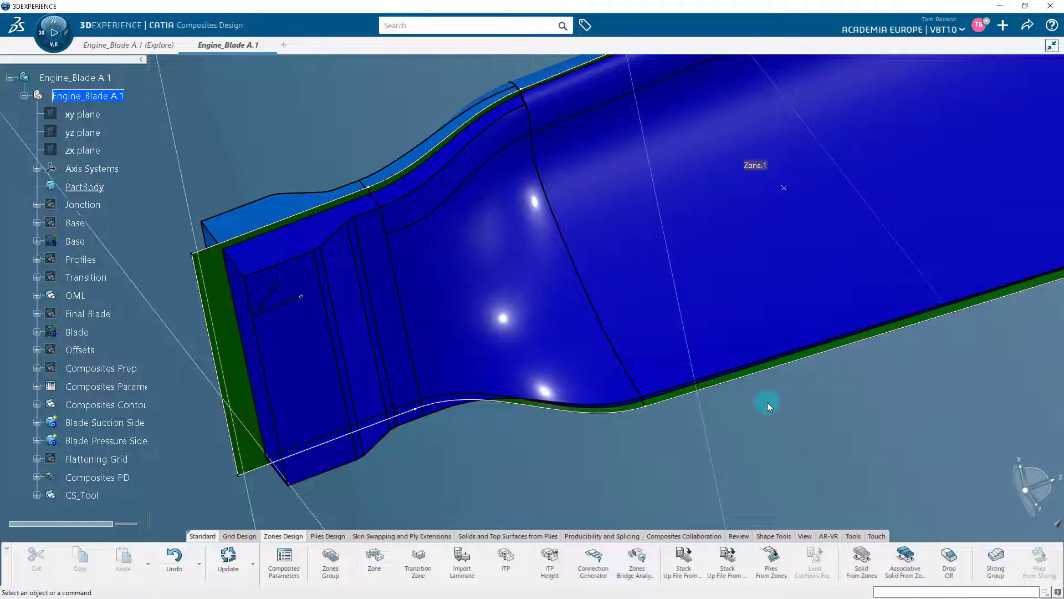
Step: Examine the new zone and its contents under Composites PD in the specification tree, and collapse the branches again
middle_drag(758, 406, 757, 458)
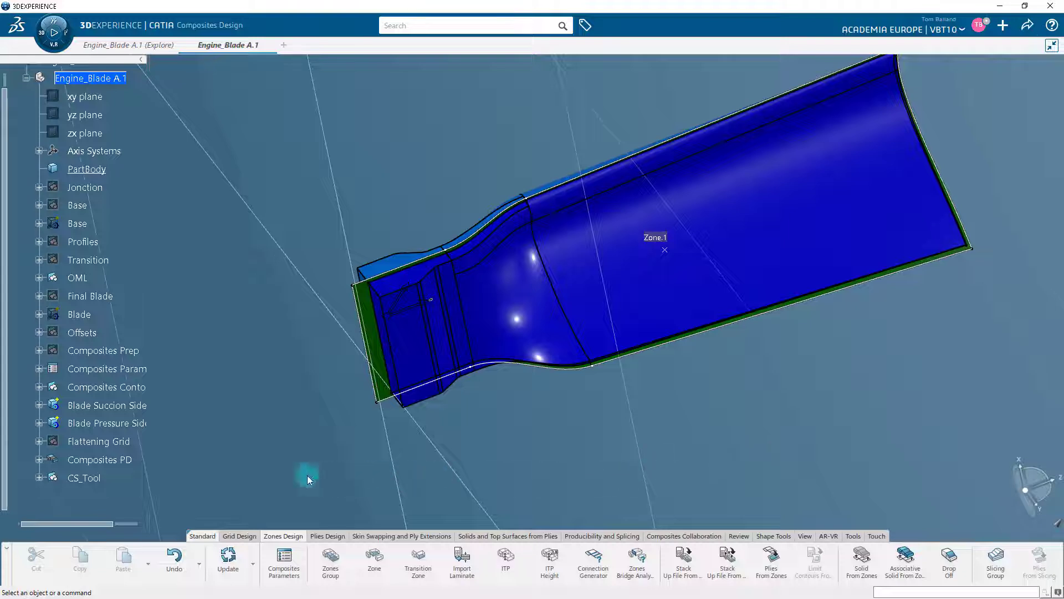
click(39, 459)
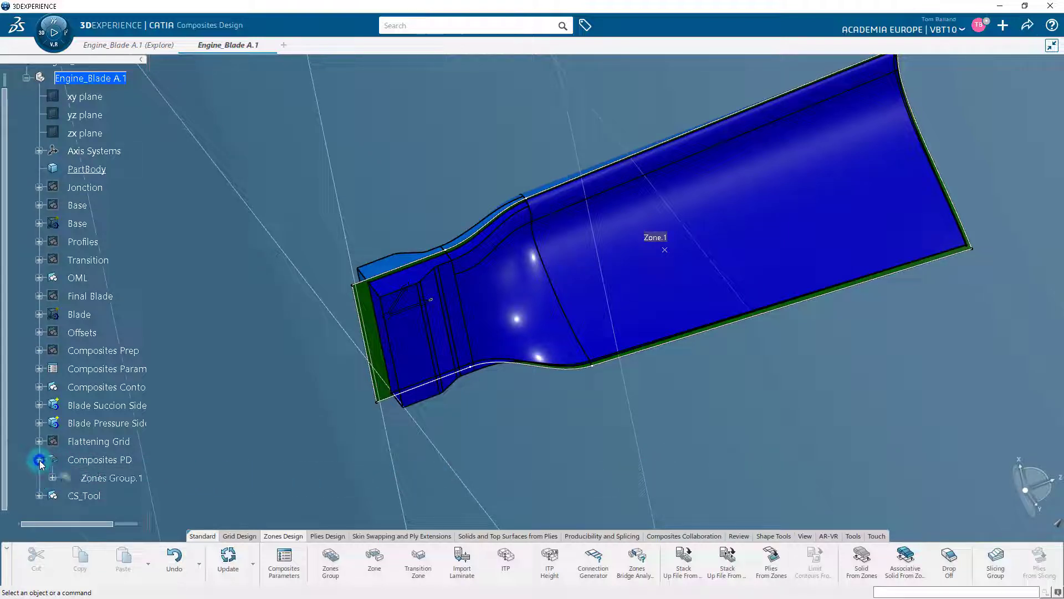
click(52, 478)
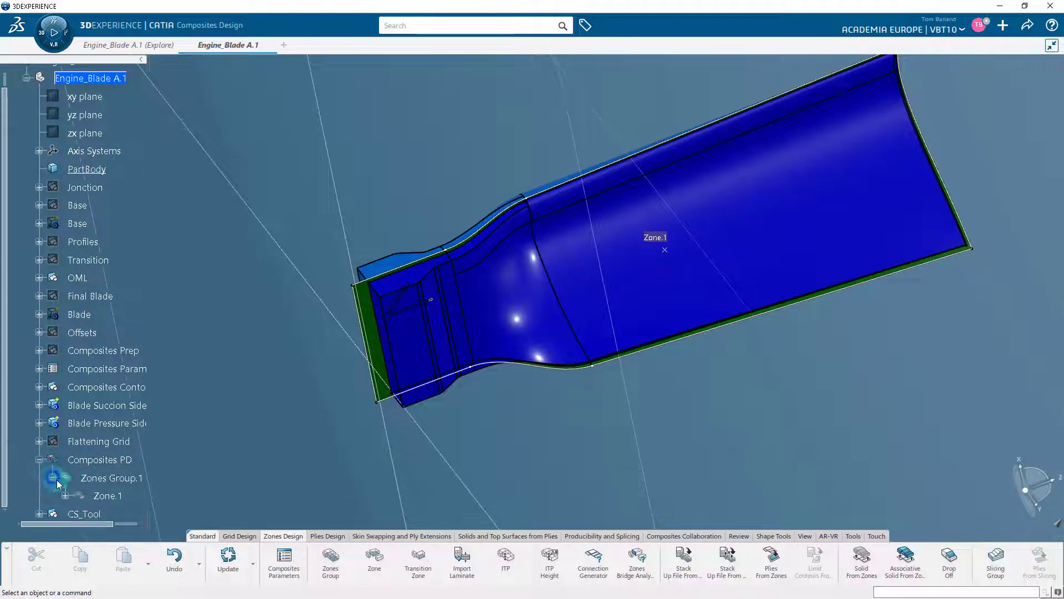
click(106, 496)
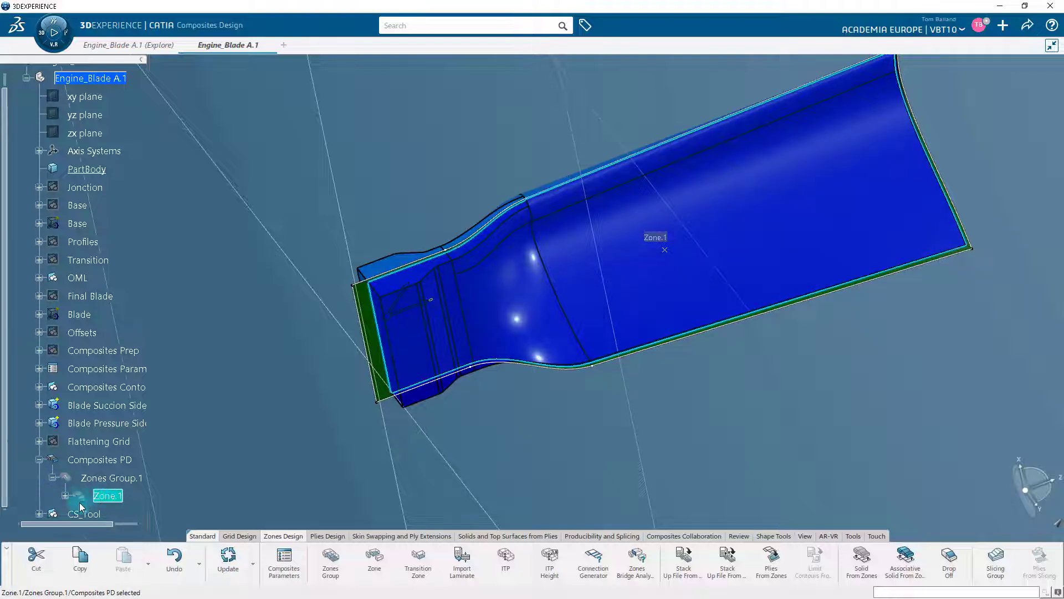
click(65, 495)
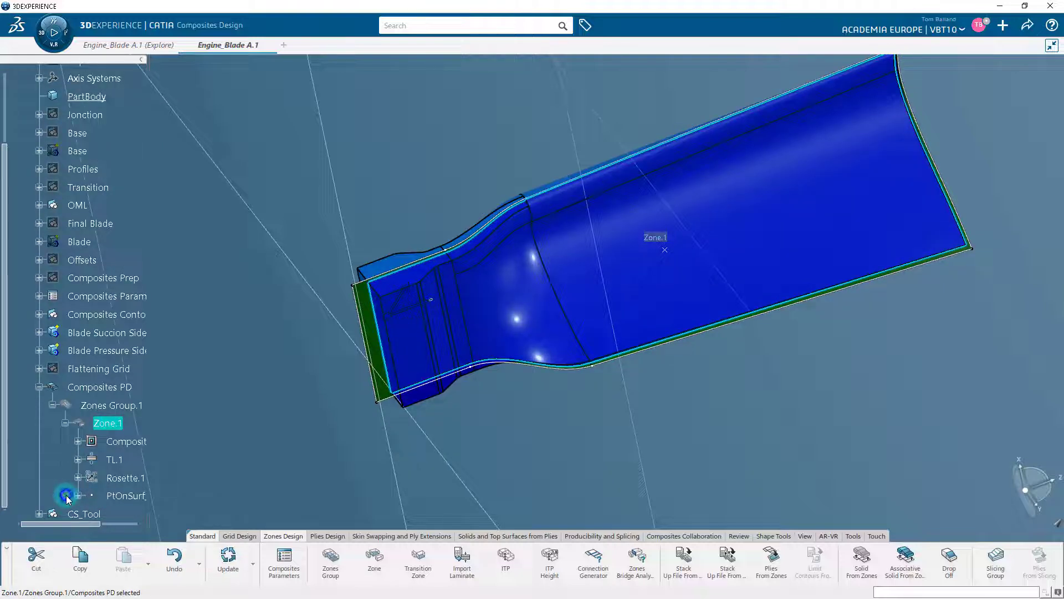
click(66, 424)
click(52, 405)
click(40, 386)
scroll(95, 443, up, 5)
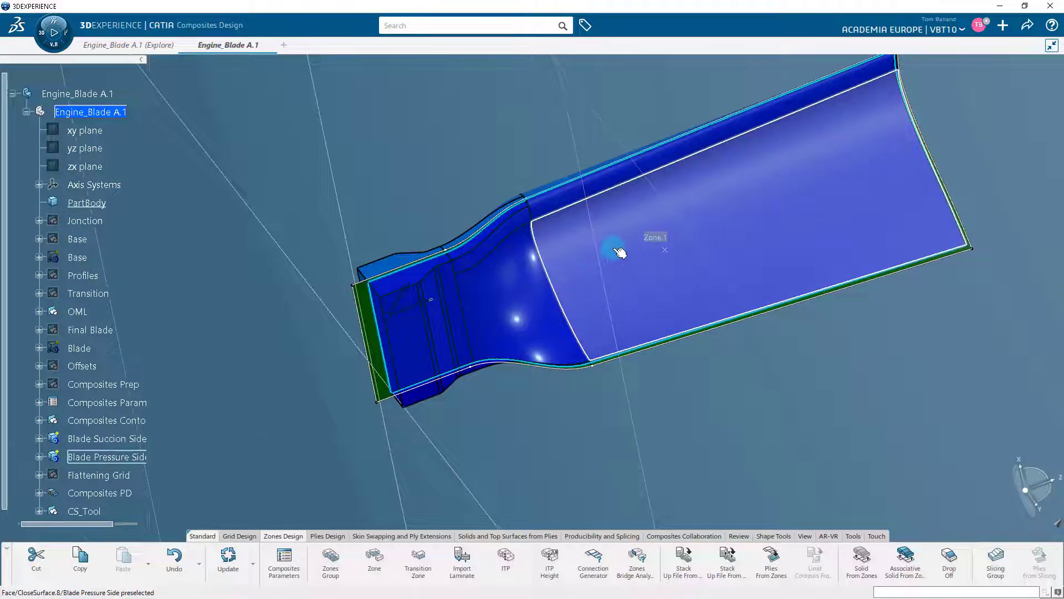
click(619, 252)
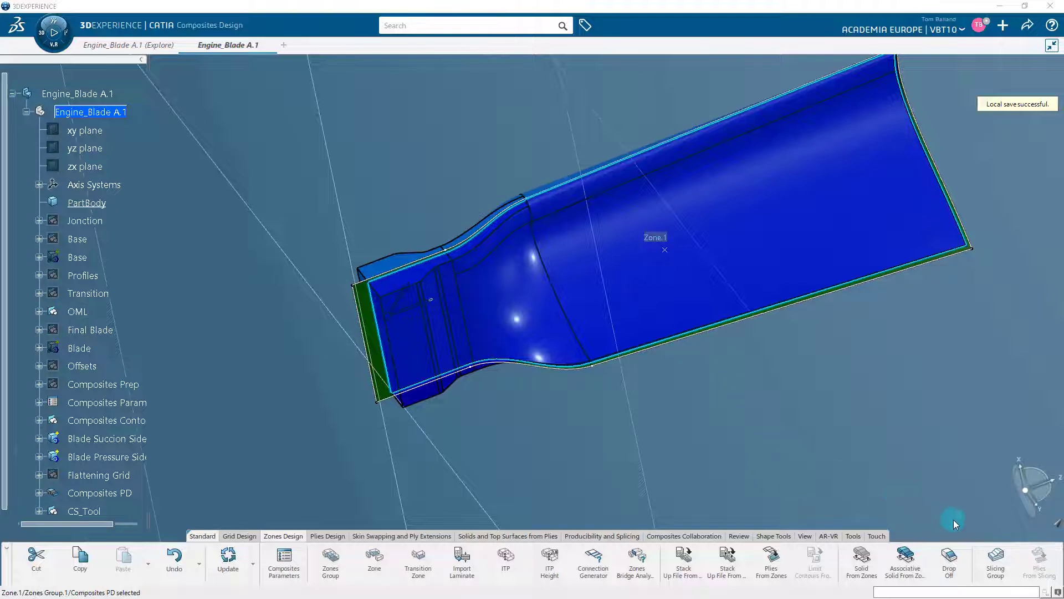
Step: Start a slicing group with Blade Pressure Side as the solid and Zones Group.1 as the zones group
click(995, 561)
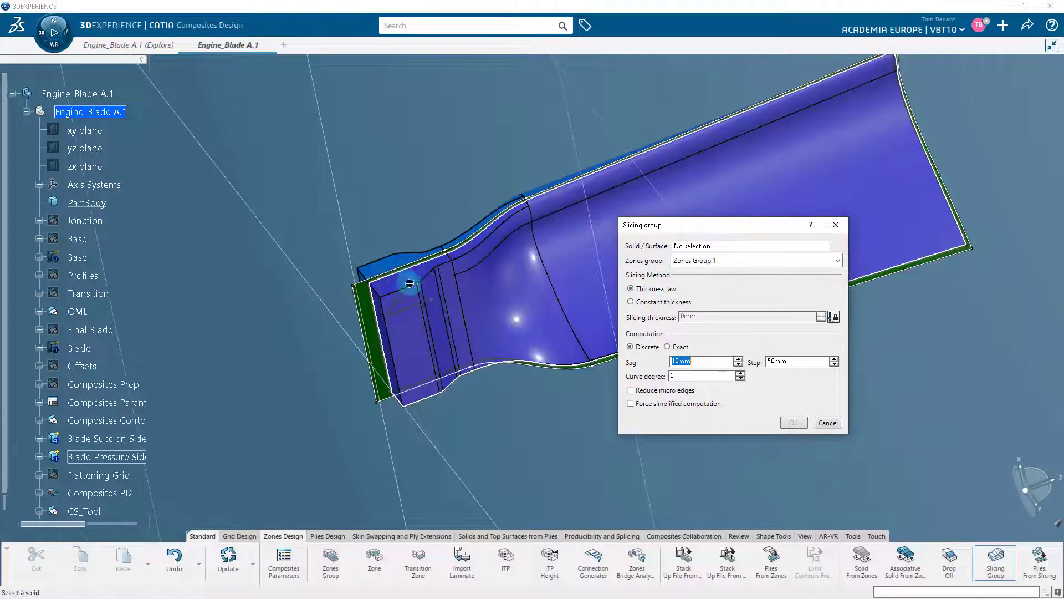
click(497, 288)
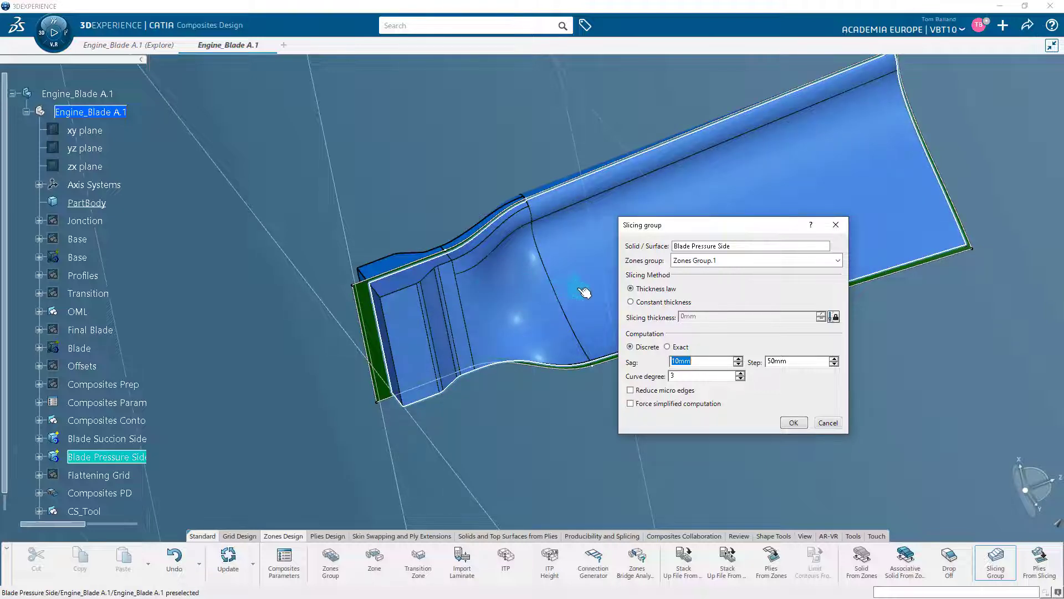
click(837, 261)
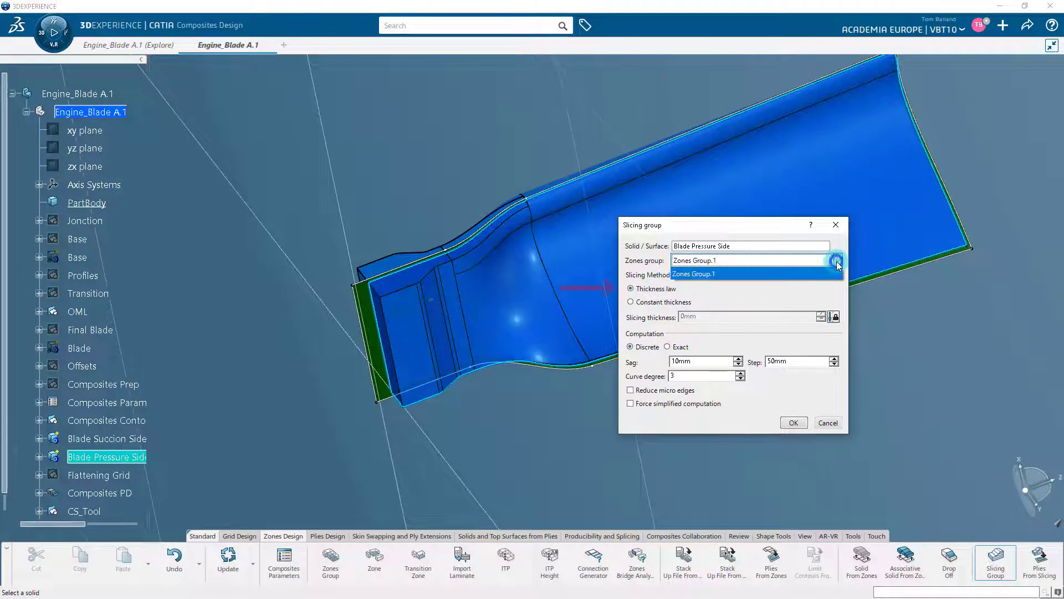
click(824, 273)
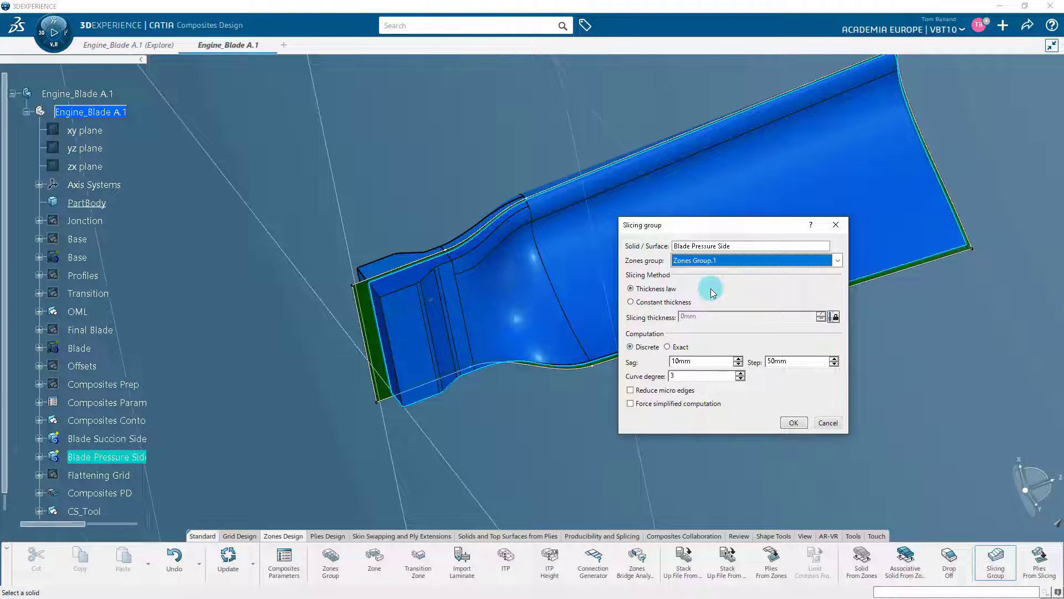
Step: Use the Thickness law slicing method with Discrete computation, enable Reduce micro edges and create the slicing group
click(631, 288)
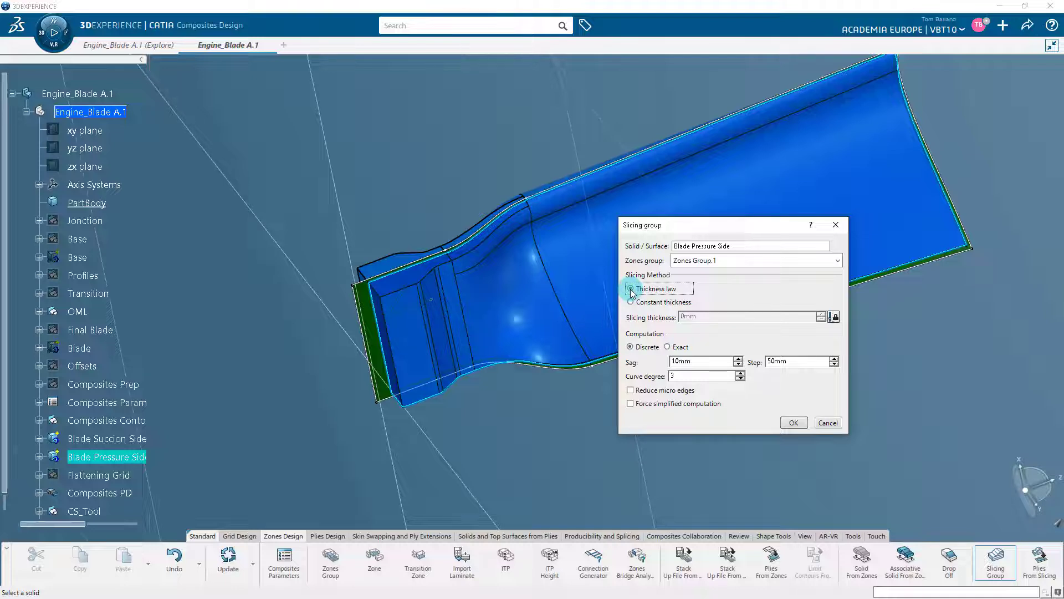
click(632, 348)
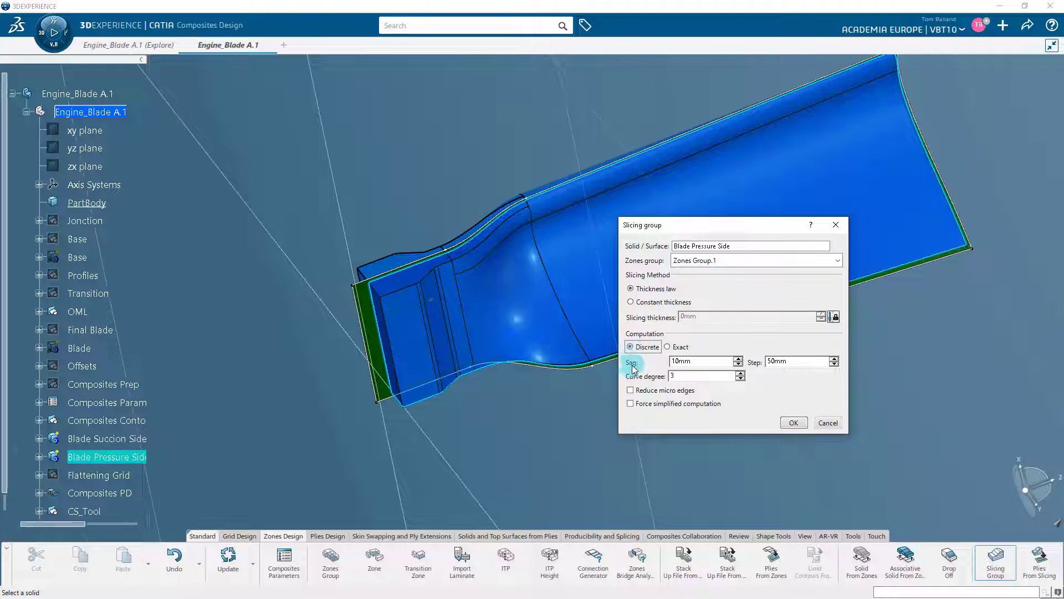
click(631, 390)
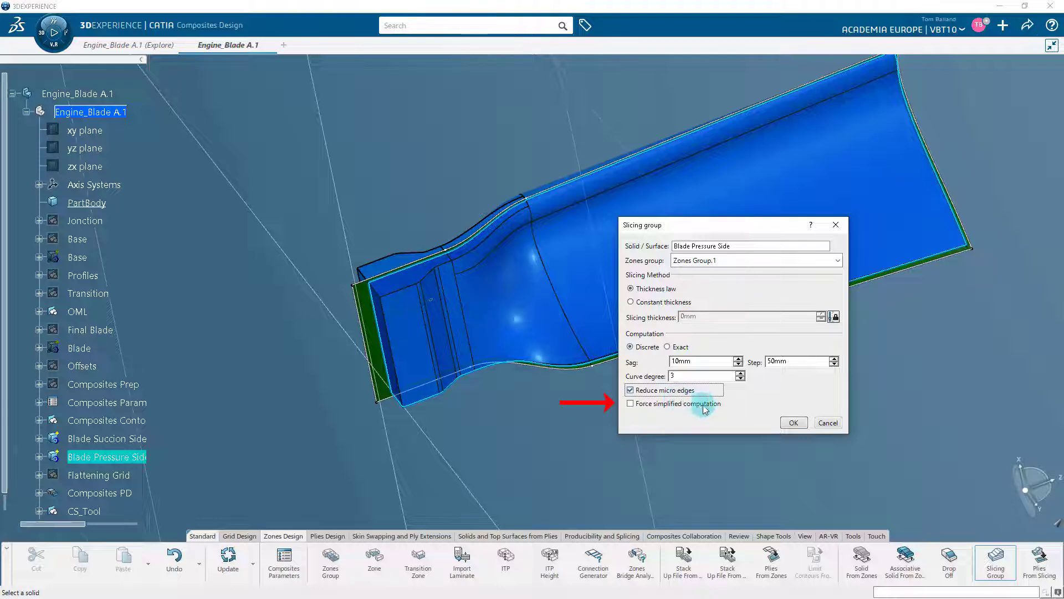
click(791, 423)
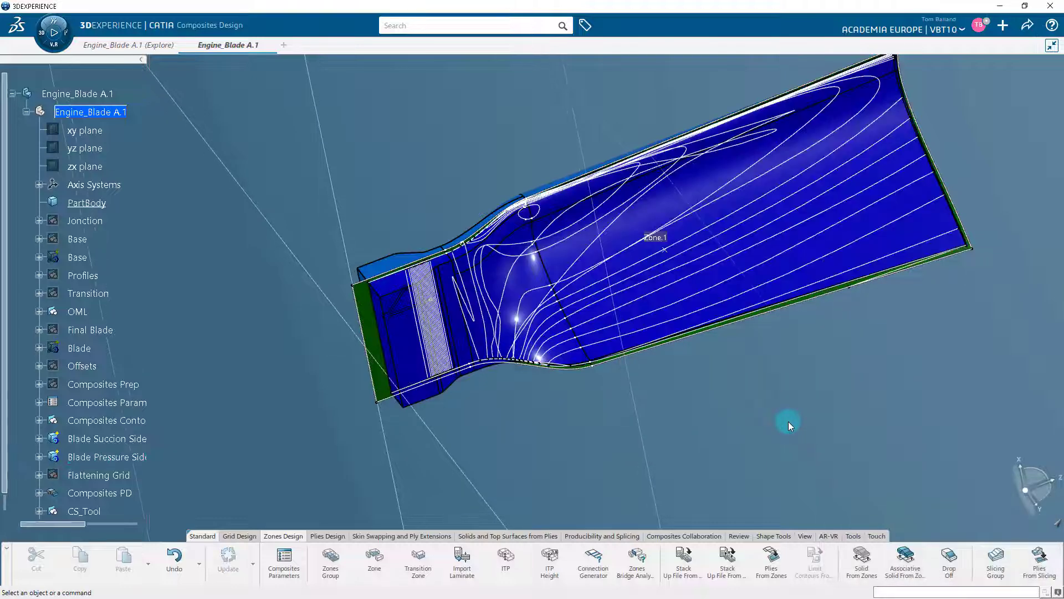
Step: Examine the geometrical levels in the new slicing curves group and the slicing curves inside one level, and collapse the branches again
middle_drag(743, 390, 653, 444)
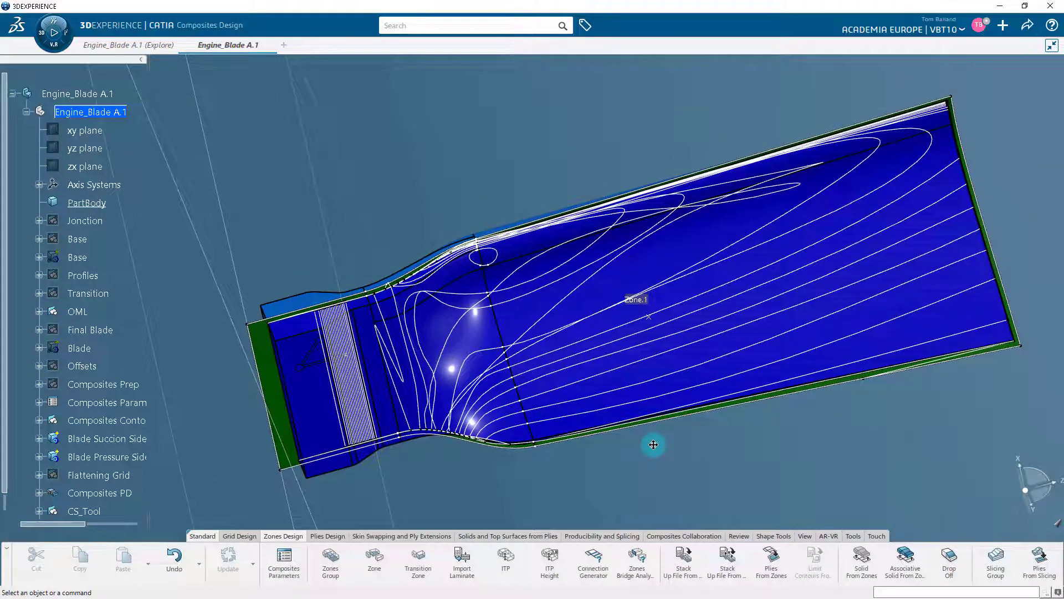
scroll(126, 426, down, 3)
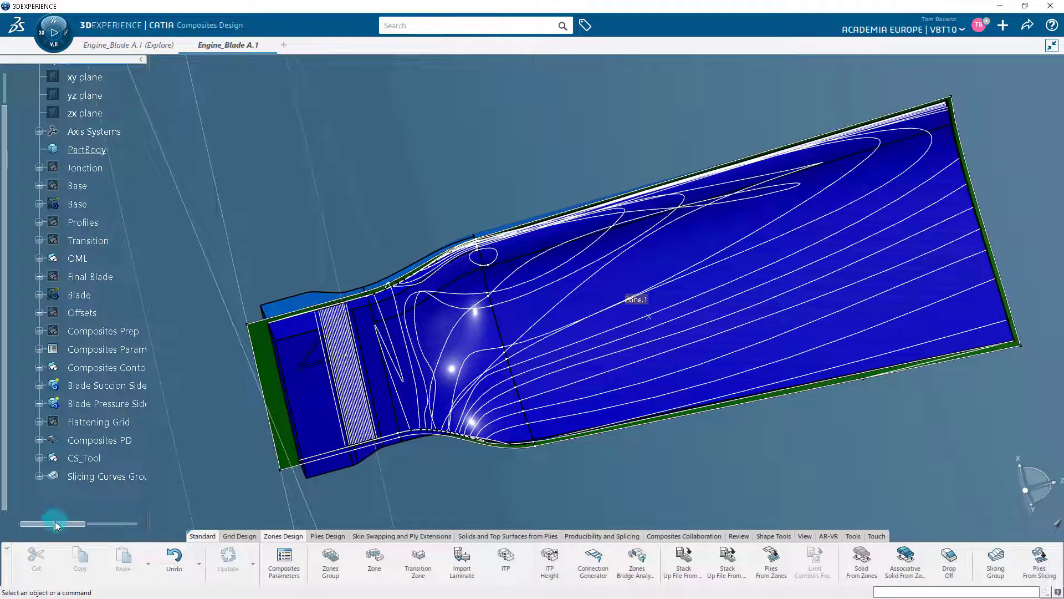
scroll(54, 521, right, 3)
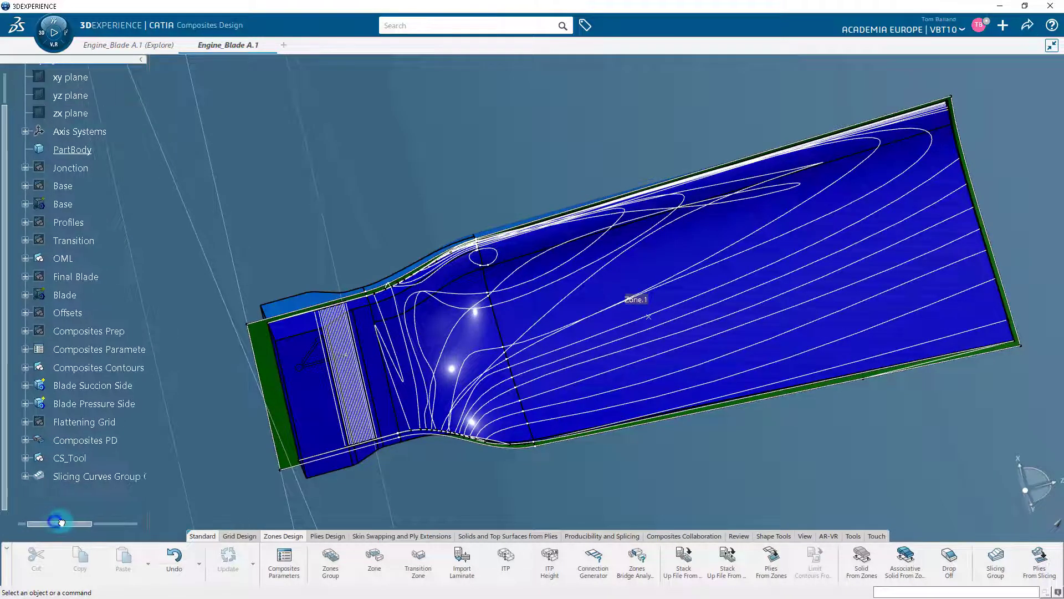
click(23, 476)
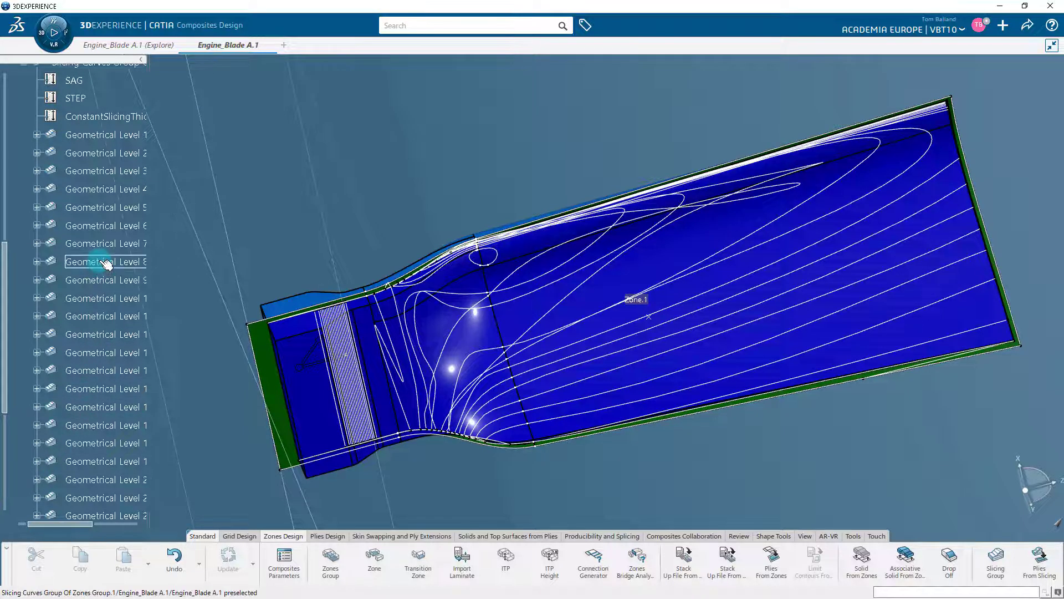
scroll(101, 274, down, 6)
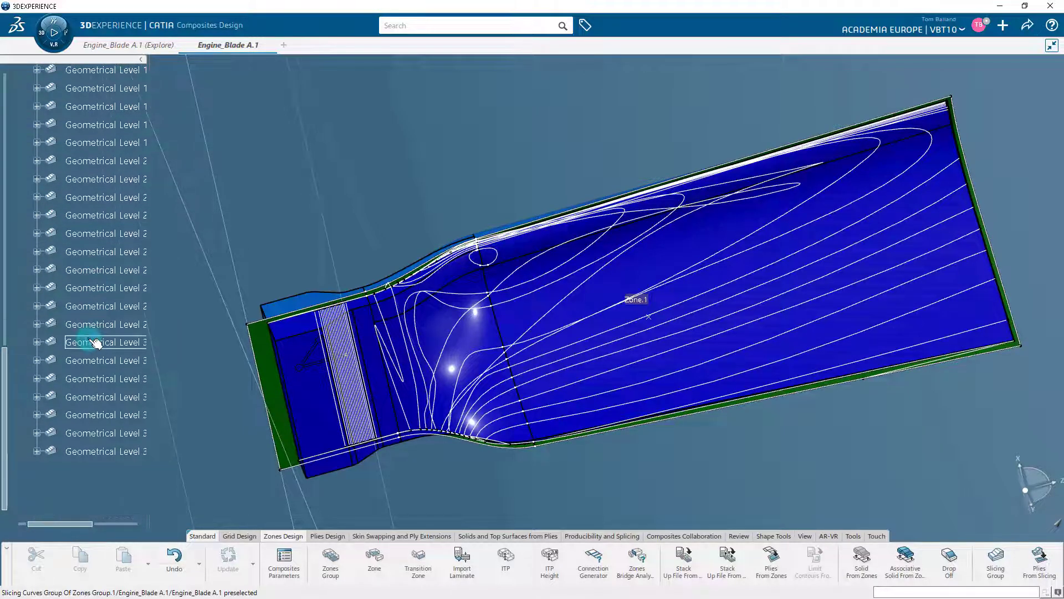
click(94, 342)
click(37, 342)
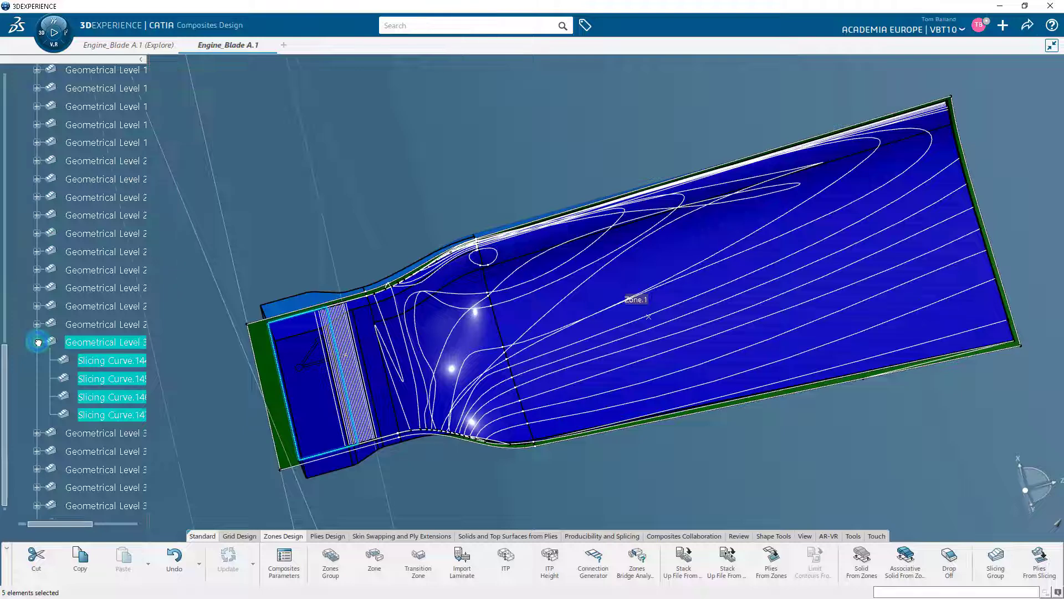
click(37, 342)
scroll(64, 367, up, 2)
scroll(64, 367, up, 8)
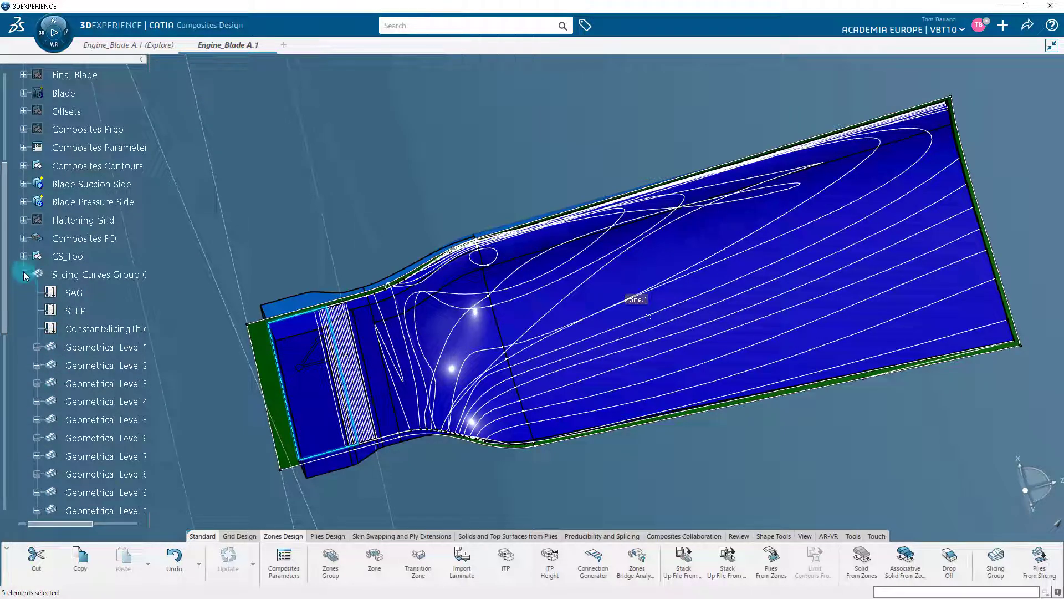
click(24, 275)
scroll(95, 384, up, 3)
scroll(97, 383, up, 1)
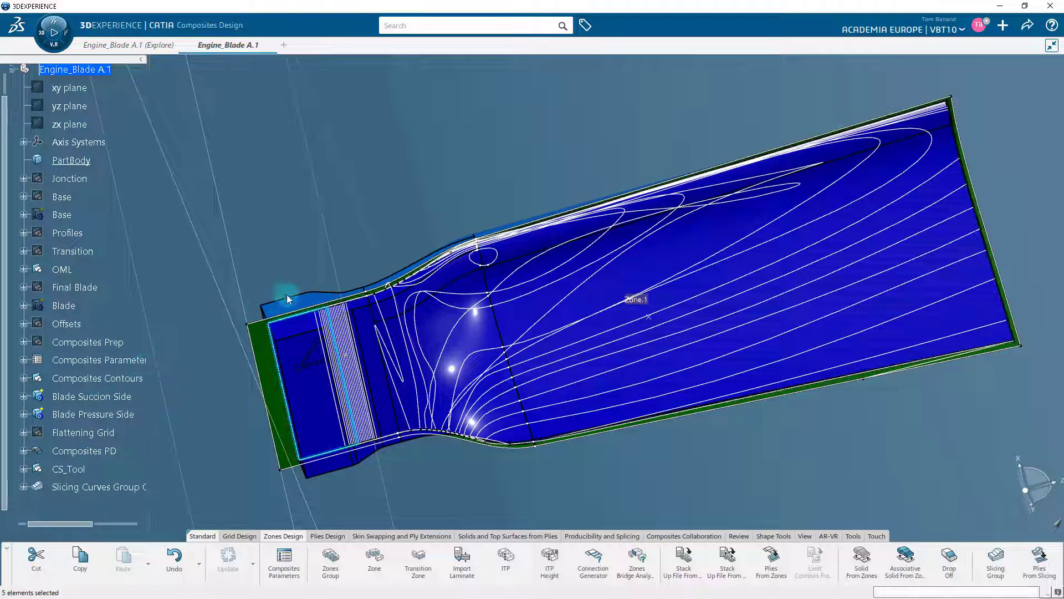
Step: Generate plies from the slicing curves group with Plies From Slicing, creating a new plies group
click(689, 277)
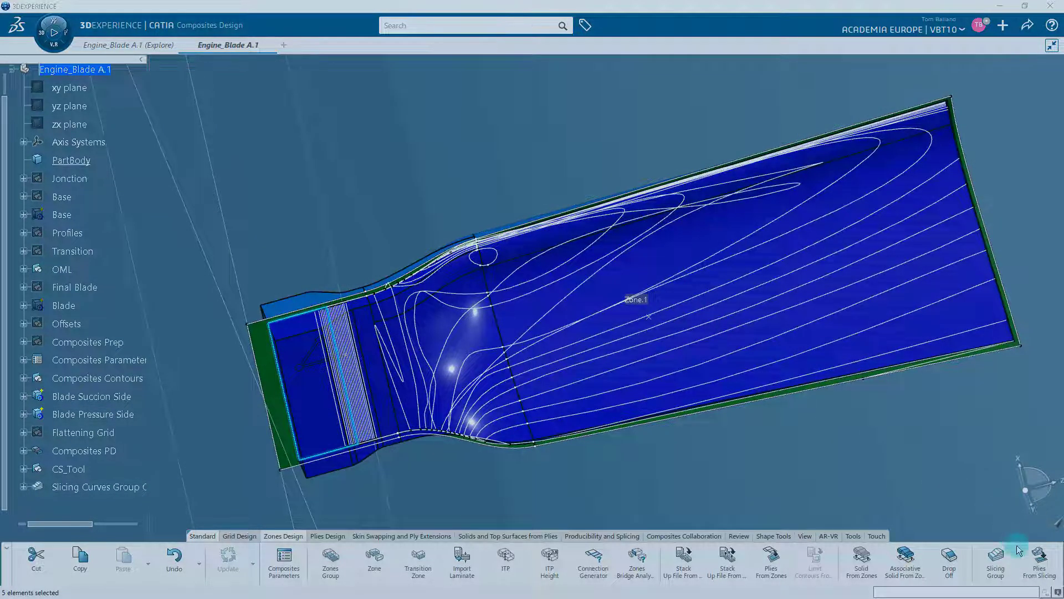
click(1037, 558)
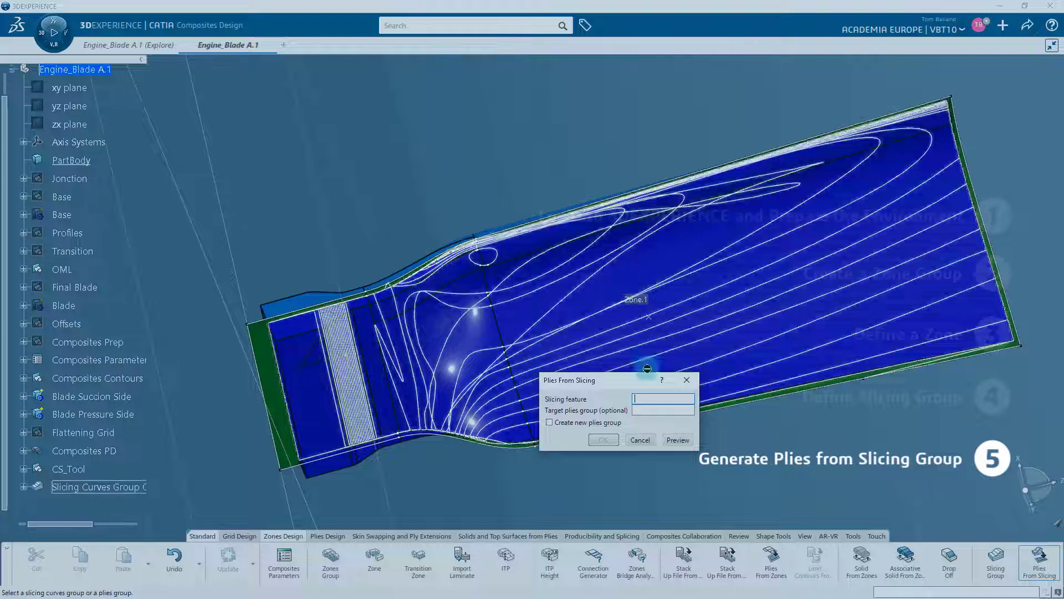
click(151, 486)
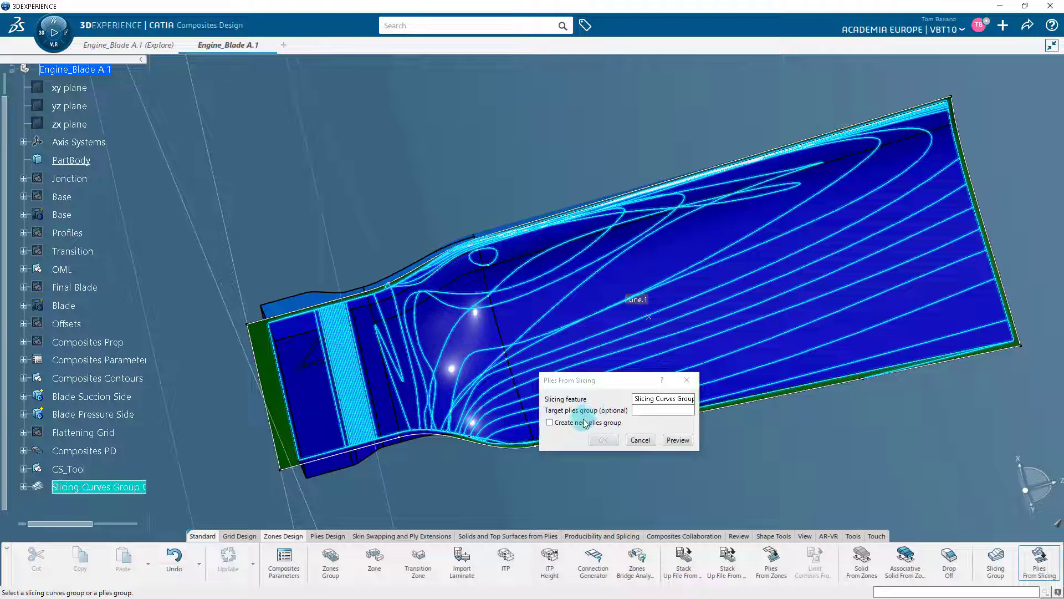
click(578, 423)
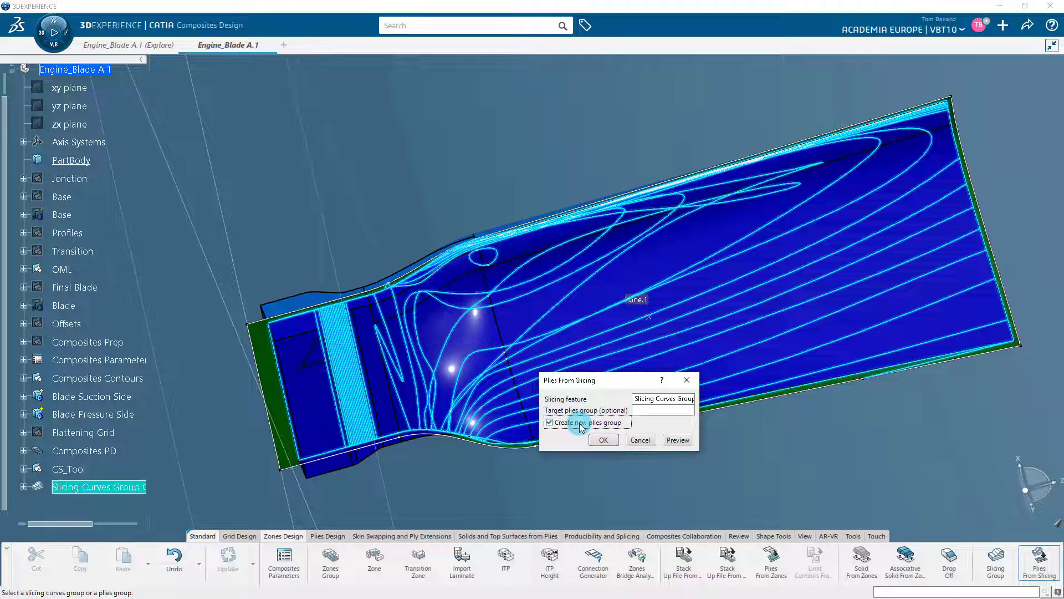
click(603, 440)
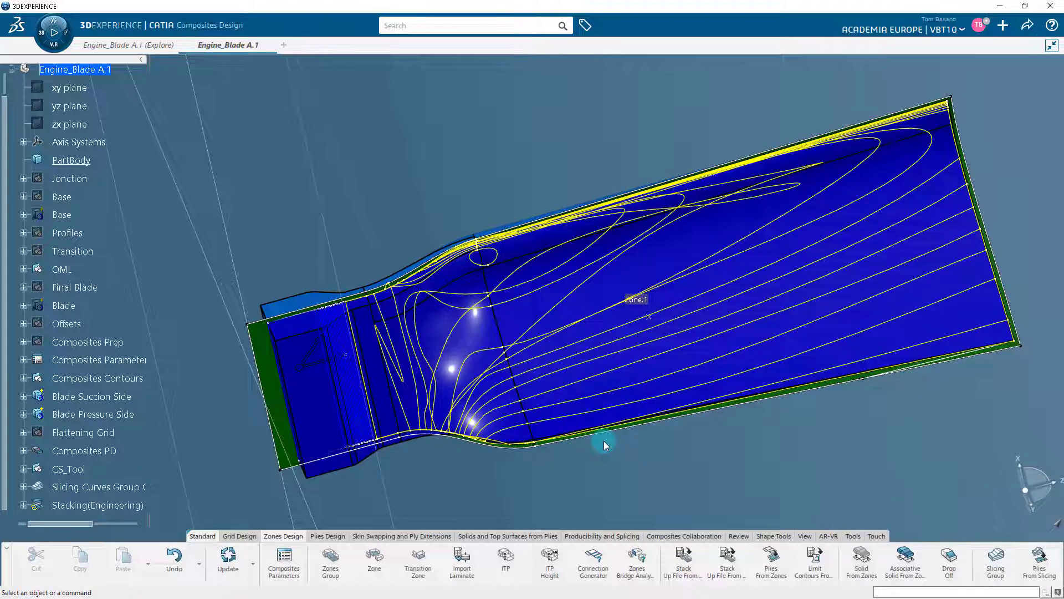
middle_drag(571, 484, 604, 488)
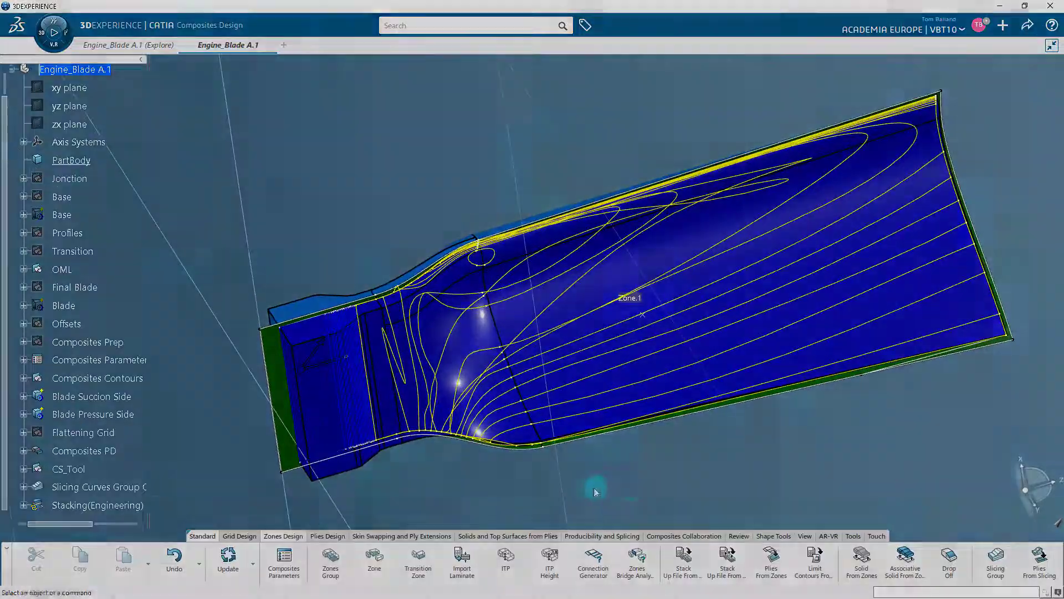